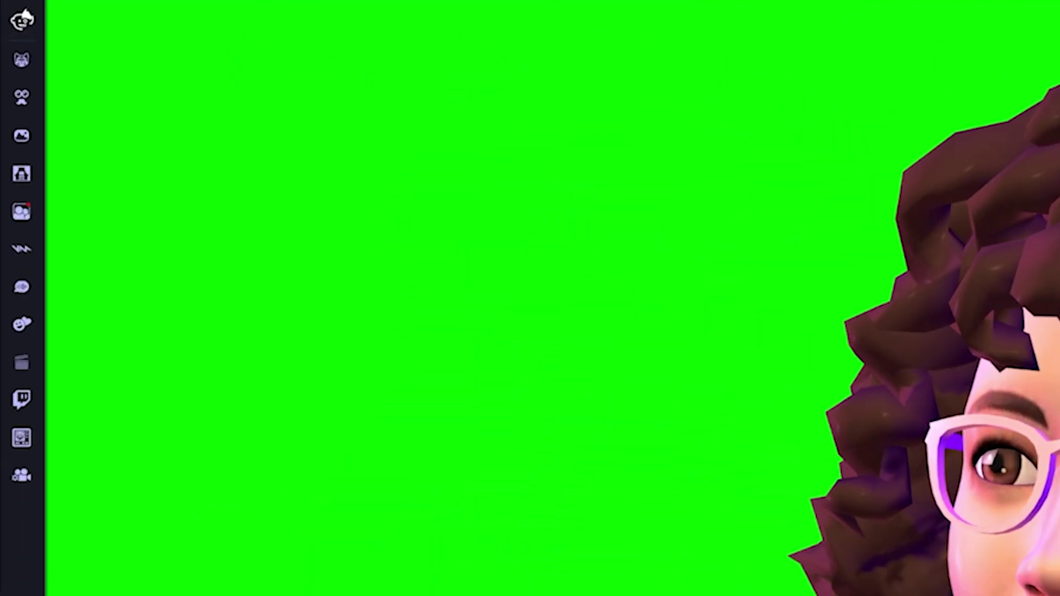
# - Open the purple-sweater avatar's texture customizations and scroll down to Wolf3D_Outfit_Top_0
pyautogui.click(26, 67)
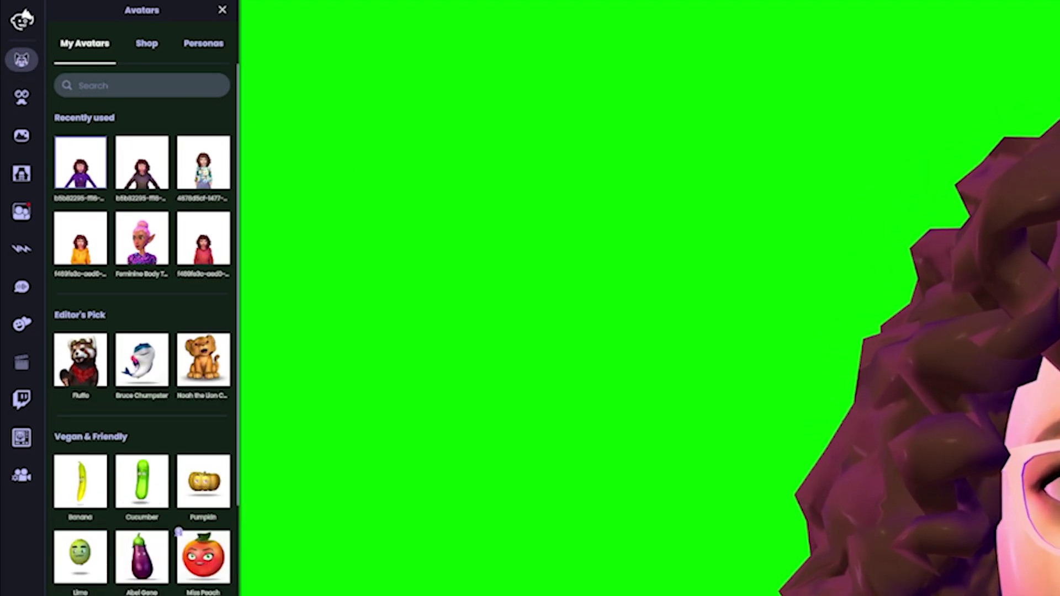
pyautogui.moveTo(56, 203)
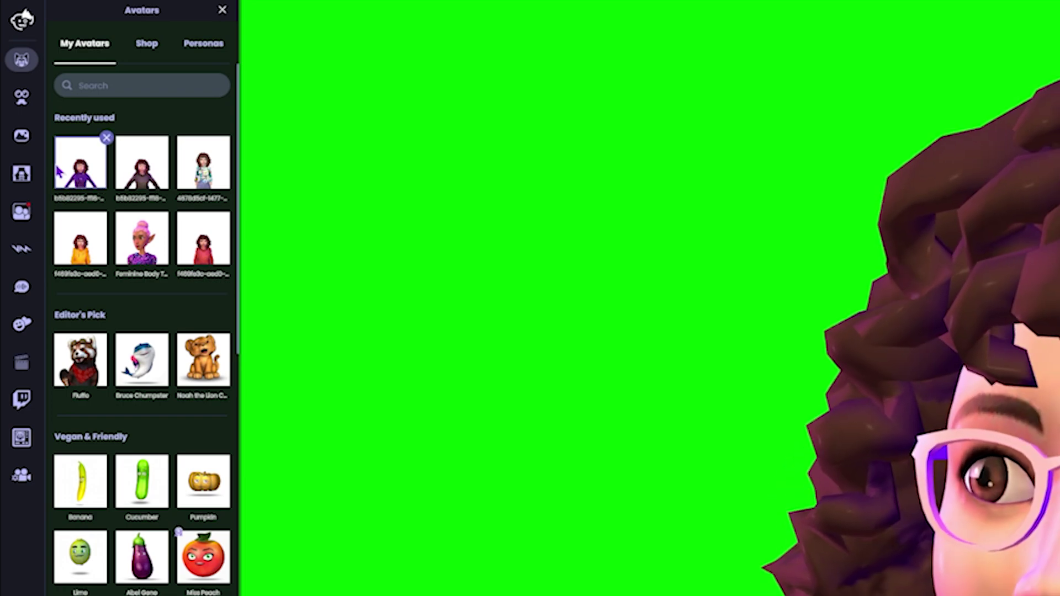
pyautogui.click(63, 190)
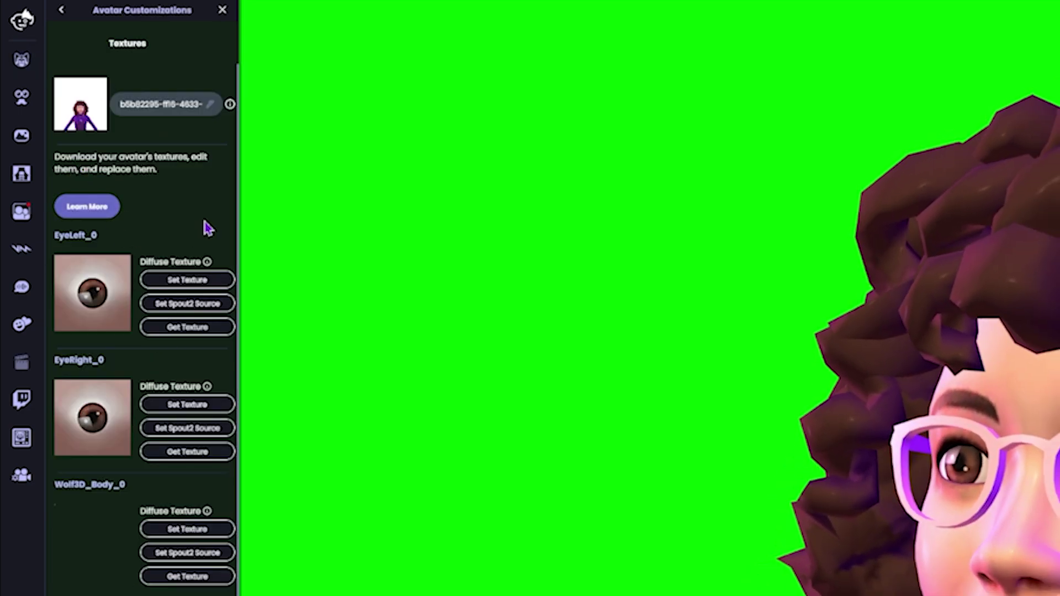
pyautogui.scroll(-5, 191, 201)
pyautogui.scroll(-2, 82, 220)
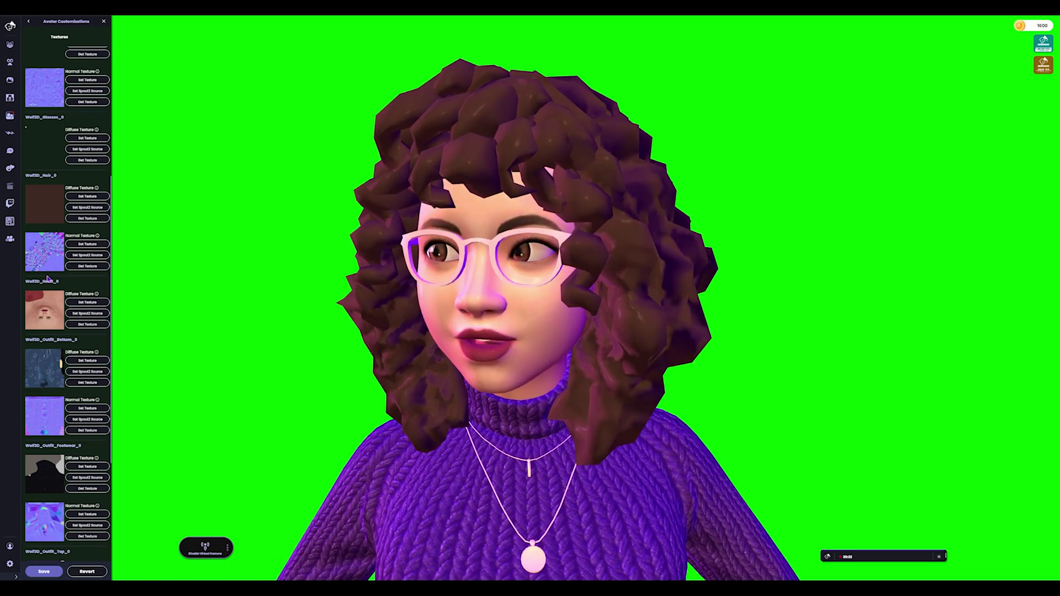
pyautogui.scroll(-1, 61, 297)
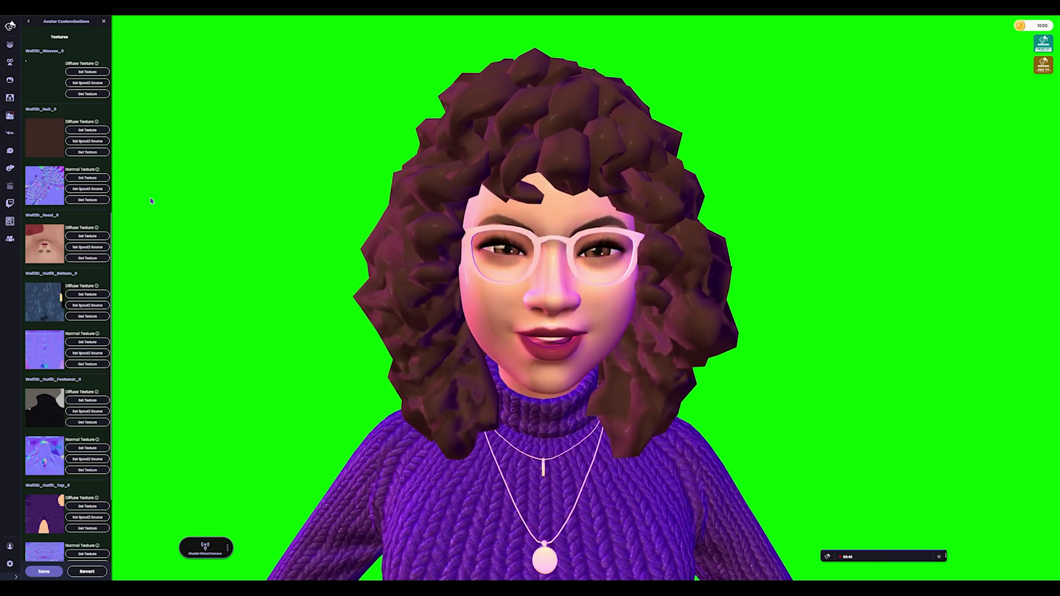
pyautogui.scroll(-10, 105, 364)
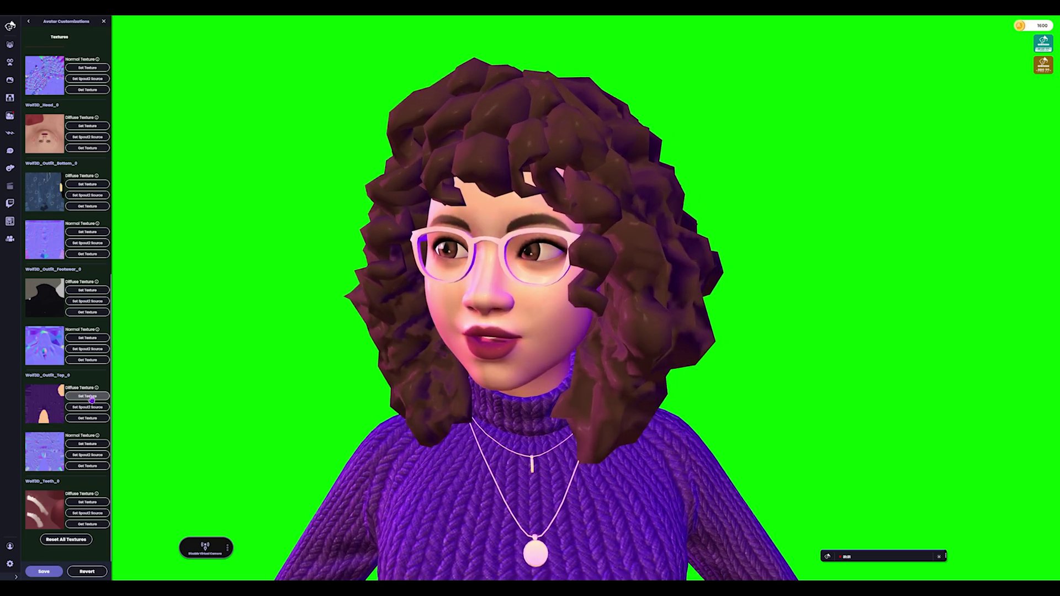
# - Open the file chooser for Wolf3D_Outfit_Top_0's diffuse texture and browse the hoodie and outfit-casual PNGs
pyautogui.click(91, 398)
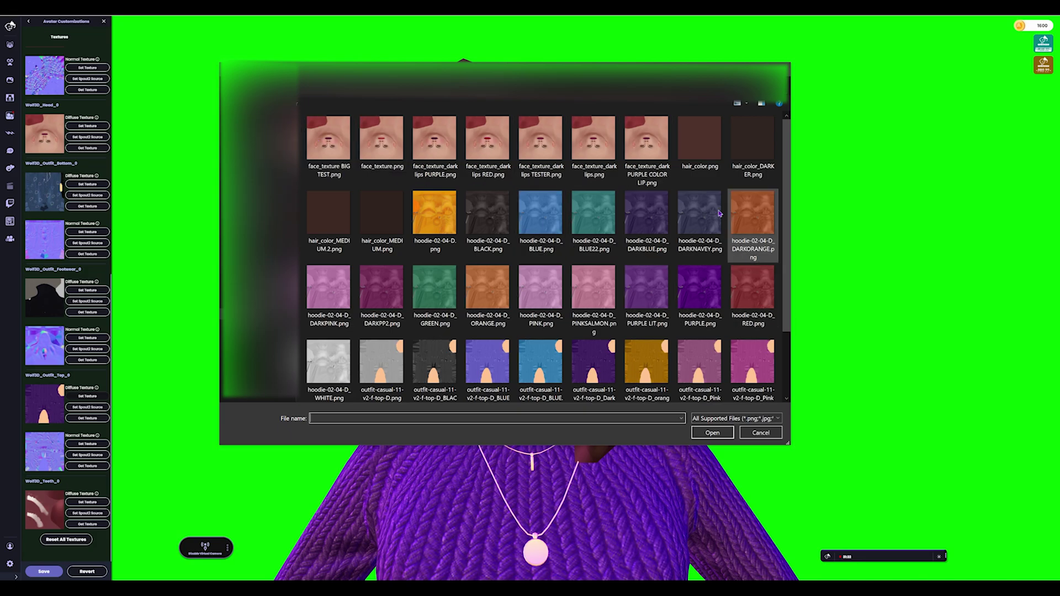
pyautogui.scroll(-1, 787, 203)
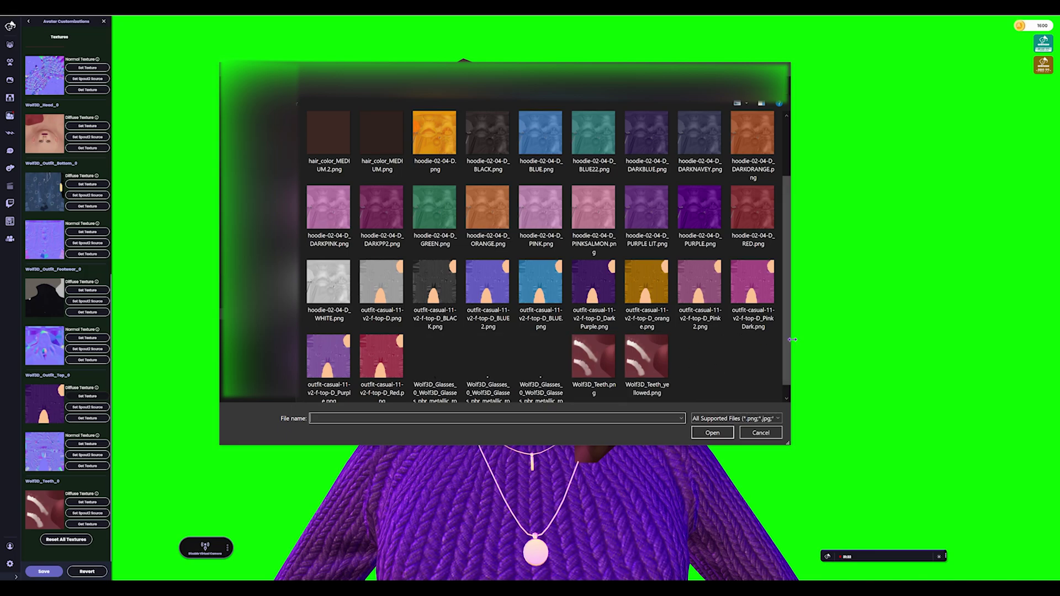
pyautogui.scroll(1, 786, 339)
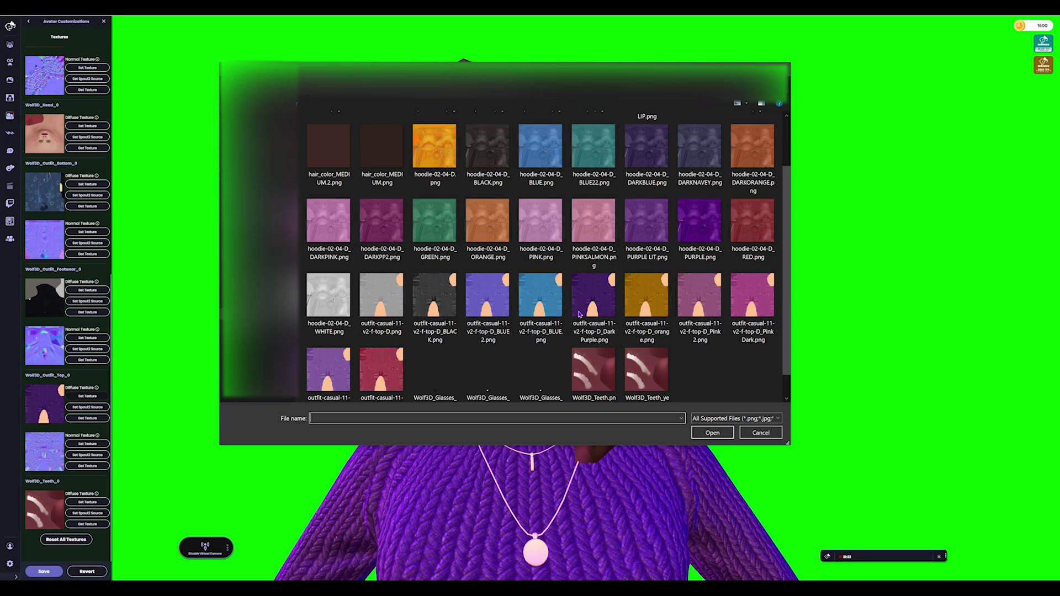
pyautogui.scroll(1, 475, 238)
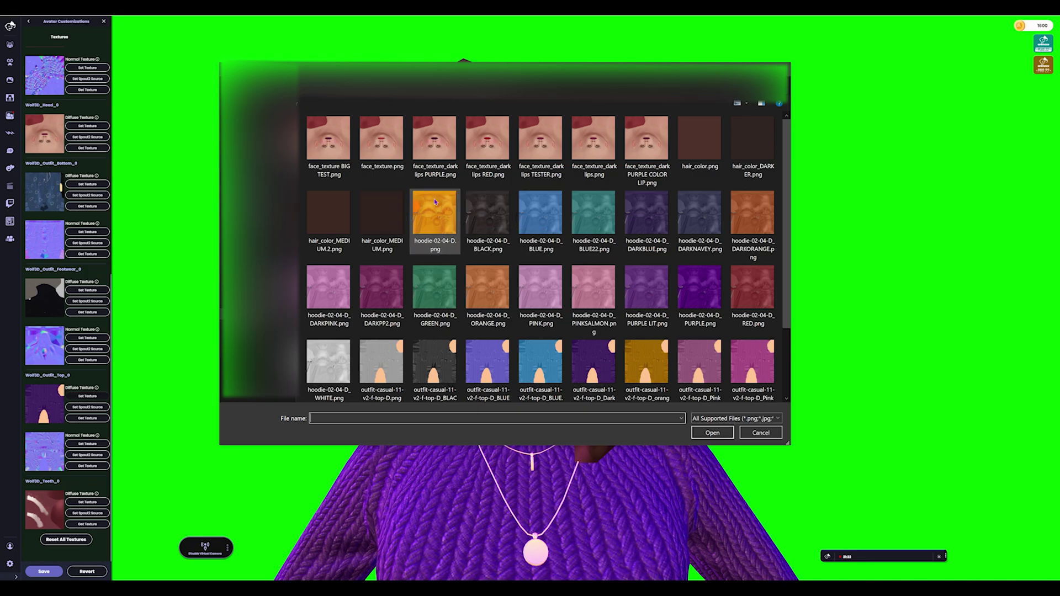
pyautogui.scroll(-2, 450, 214)
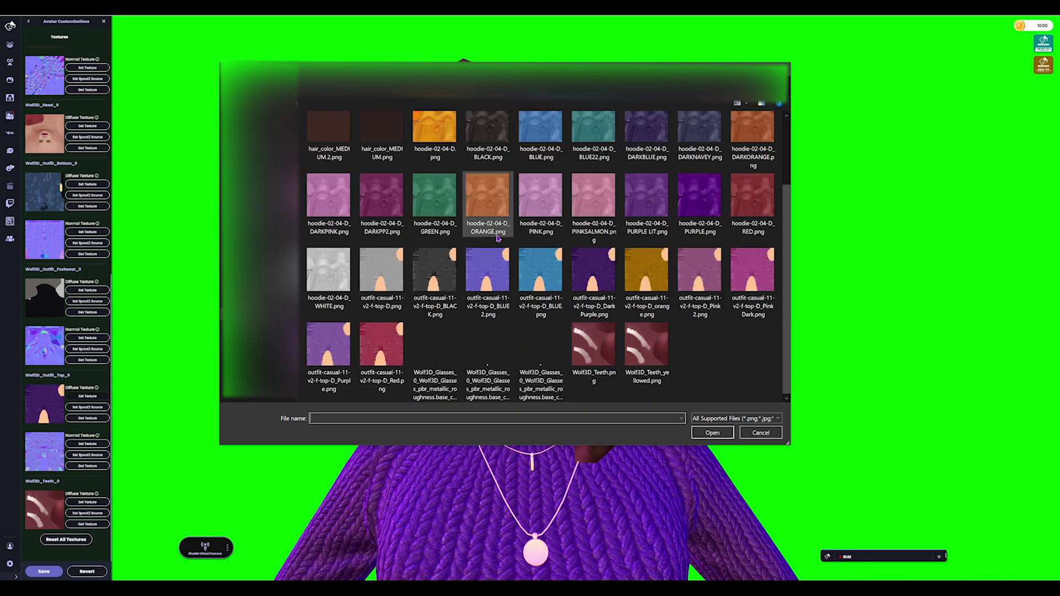
pyautogui.scroll(2, 506, 276)
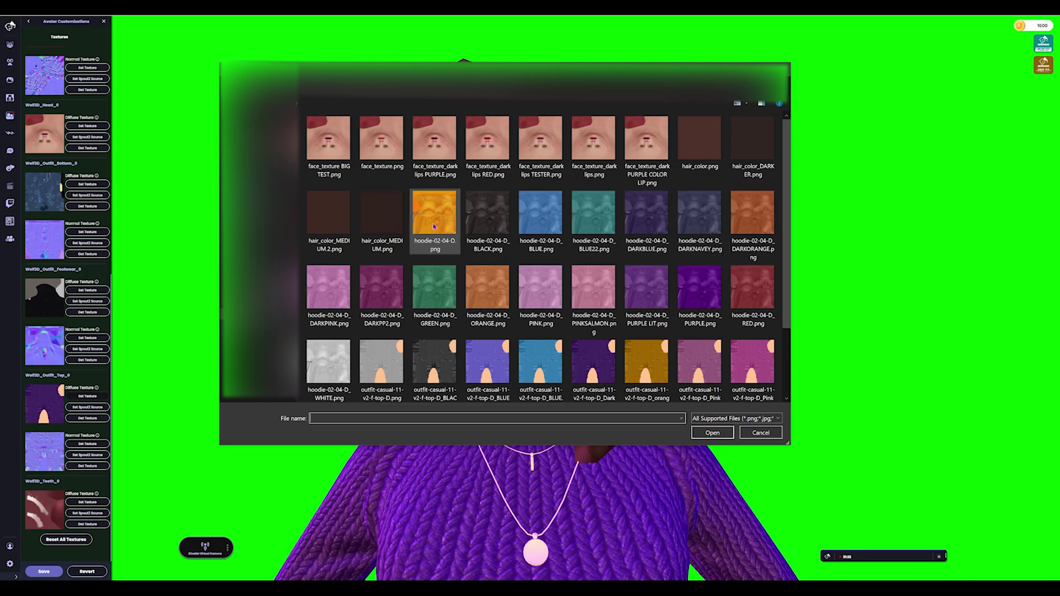
pyautogui.scroll(-2, 451, 220)
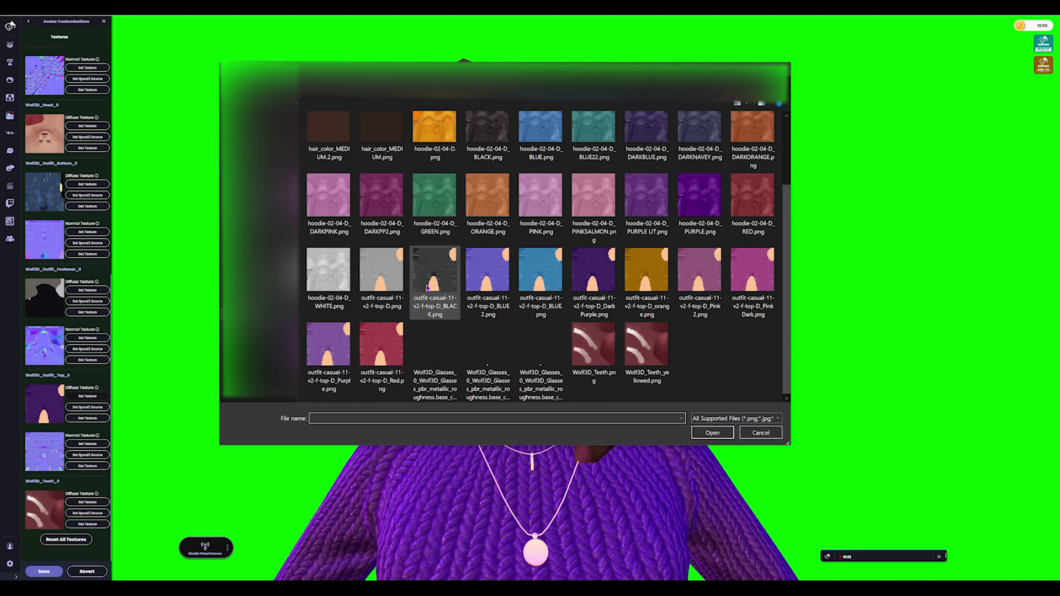
# - Apply the grey outfit-casual-11-v2-f-top-D.png texture to the sweater, then the BLUE variant
pyautogui.click(593, 276)
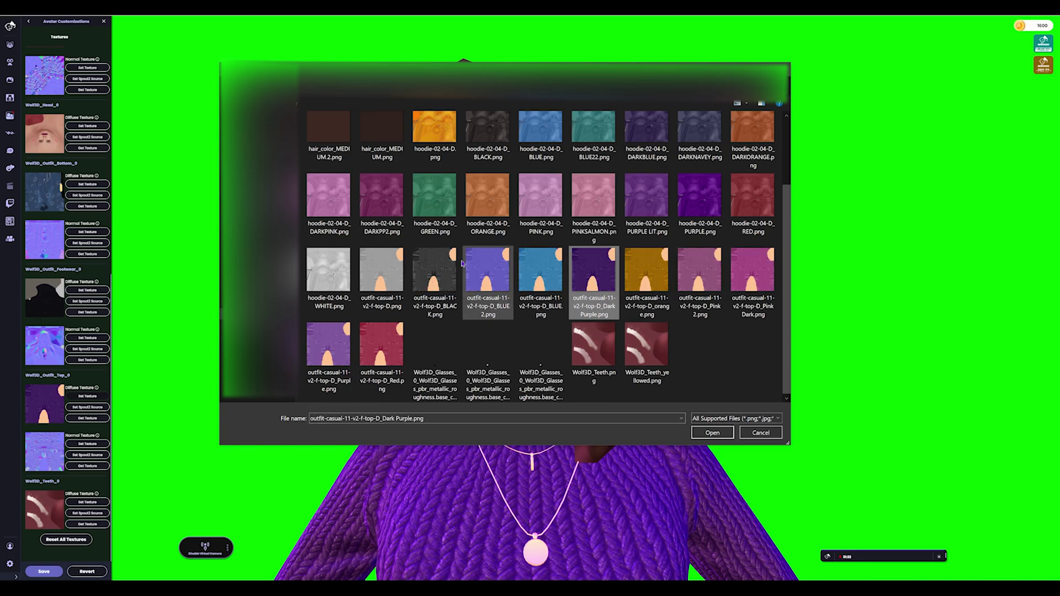
pyautogui.click(712, 432)
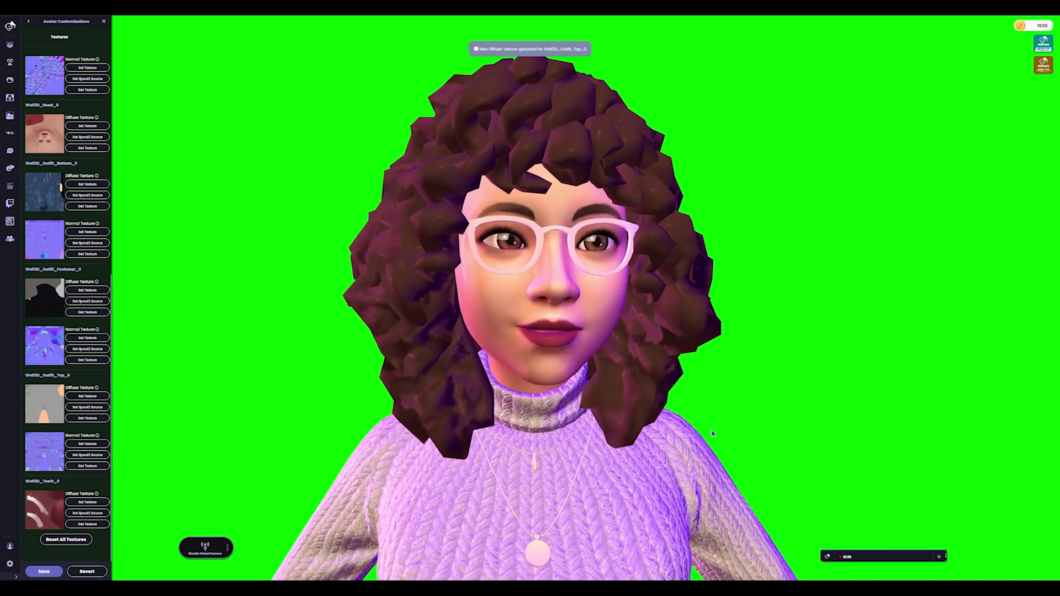
pyautogui.click(87, 396)
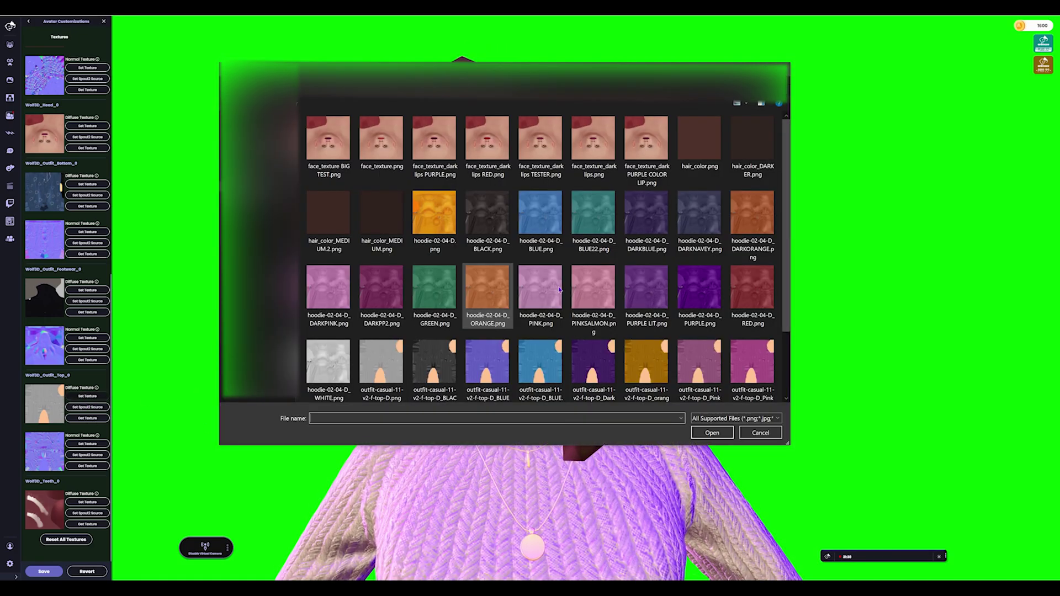
pyautogui.scroll(-3, 652, 365)
pyautogui.click(646, 353)
pyautogui.click(712, 432)
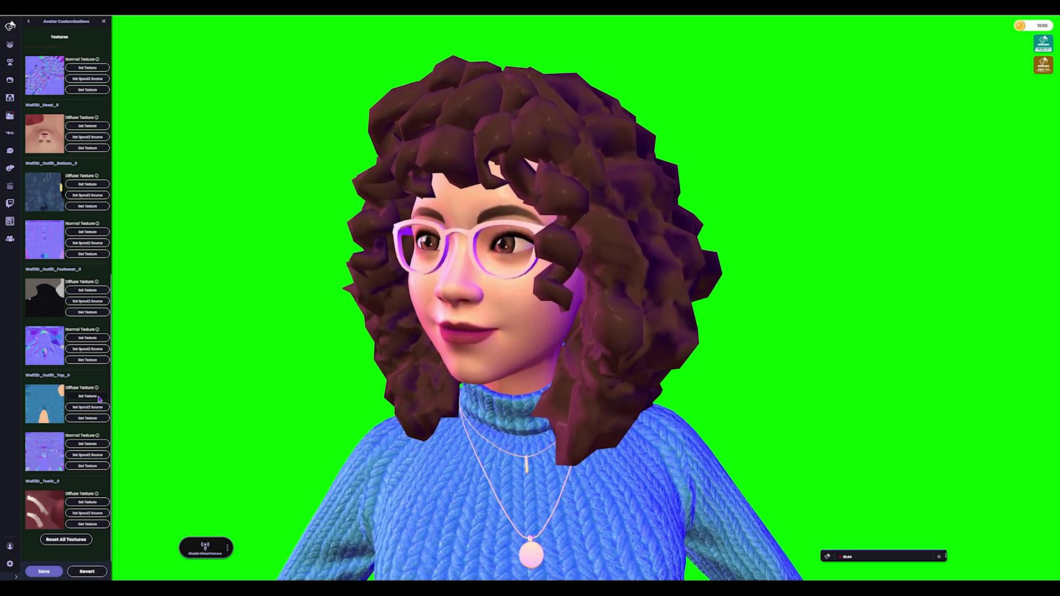
# - Set the sweater back to the DarkPurple outfit-top texture file
pyautogui.click(99, 397)
pyautogui.scroll(-1, 652, 364)
pyautogui.click(700, 356)
pyautogui.click(712, 433)
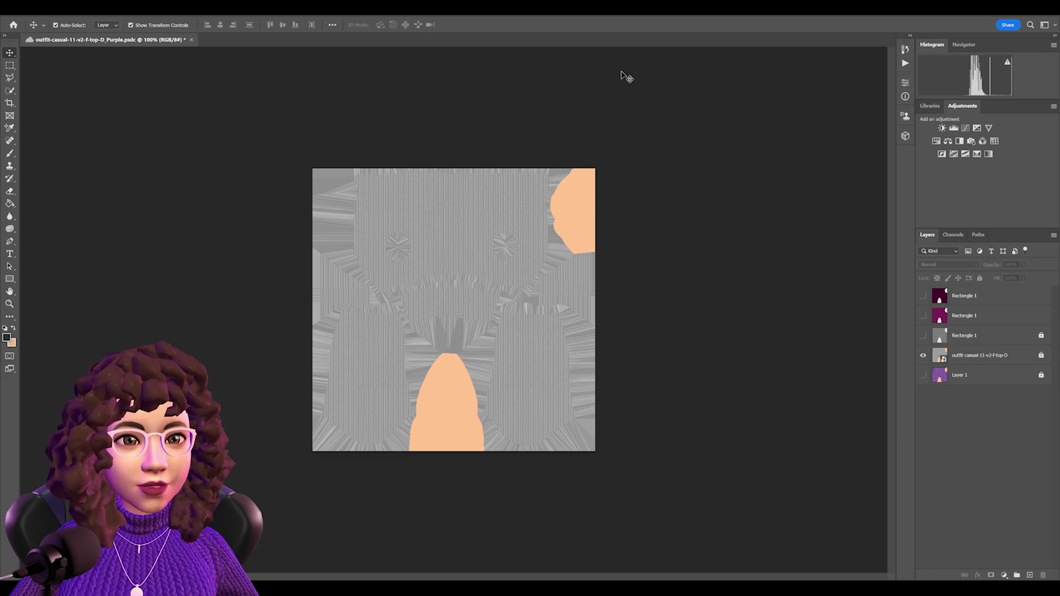
# - Select the middle Rectangle 1 layer, then the grey outfit-casual-11-v2-f-top-D layer
pyautogui.click(971, 315)
pyautogui.click(978, 359)
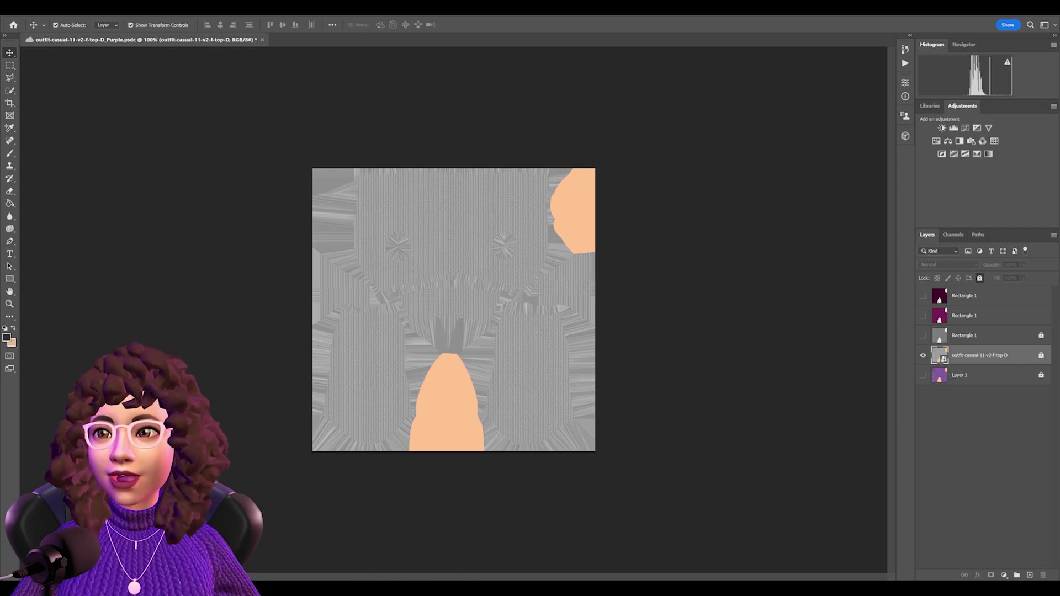
# - Place hoodie-02-04-D.png as an orange layer covering the grey sweater texture
pyautogui.moveTo(354, 304); pyautogui.dragTo(429, 309)
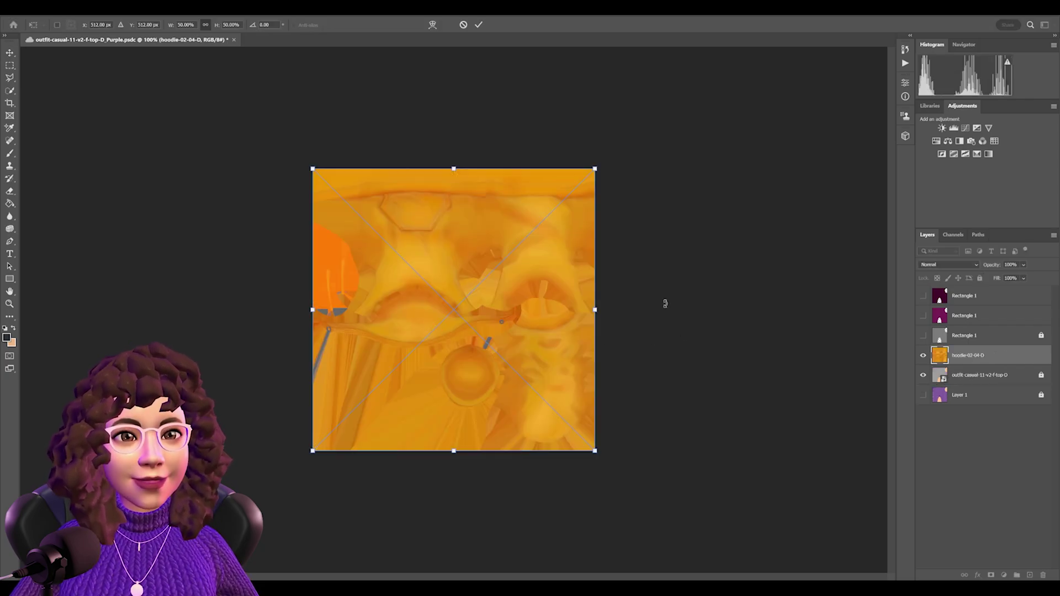
pyautogui.click(479, 25)
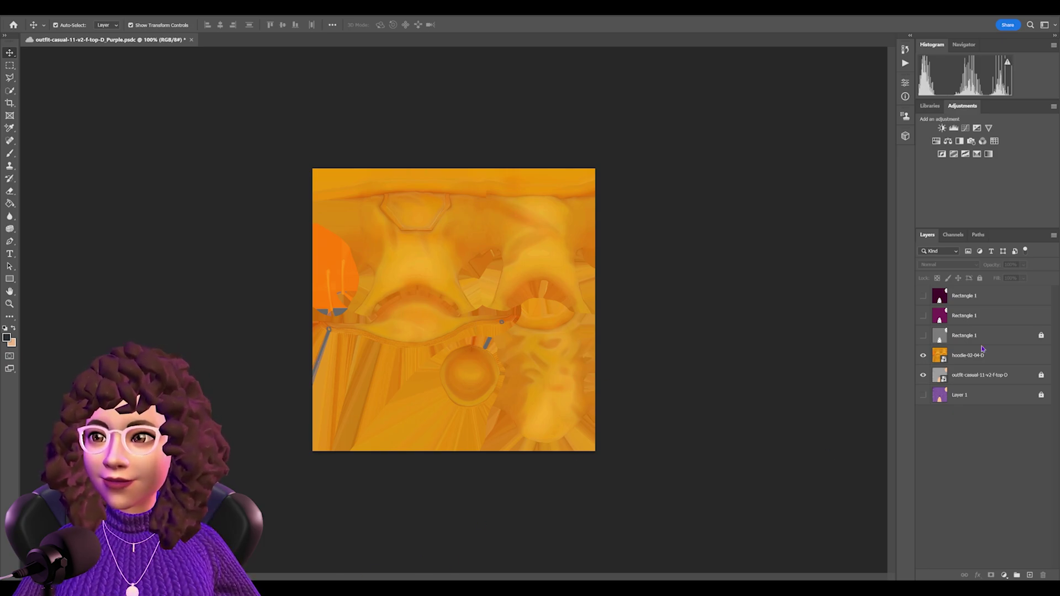
# - Place the hoodie-02-04-D_BLUE texture over the sweater, then hide that layer
pyautogui.moveTo(982, 348); pyautogui.dragTo(473, 376)
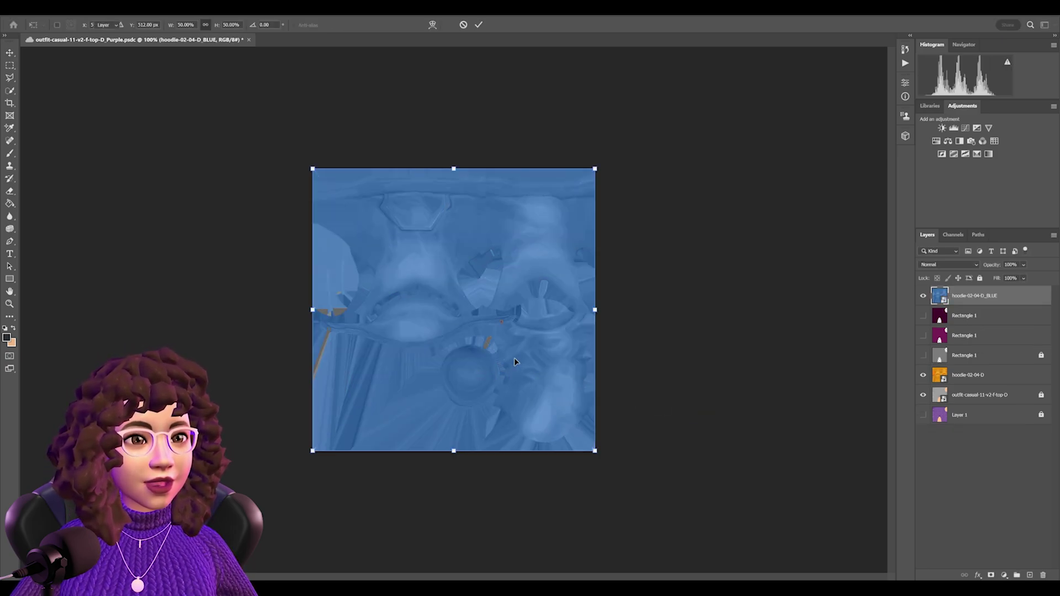
pyautogui.press('Return')
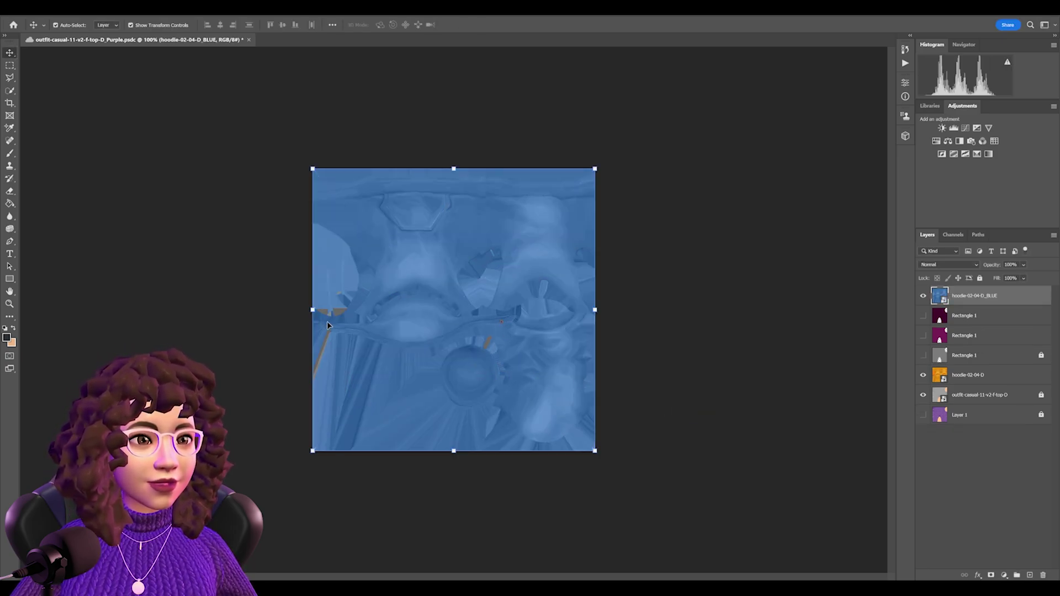
pyautogui.click(778, 219)
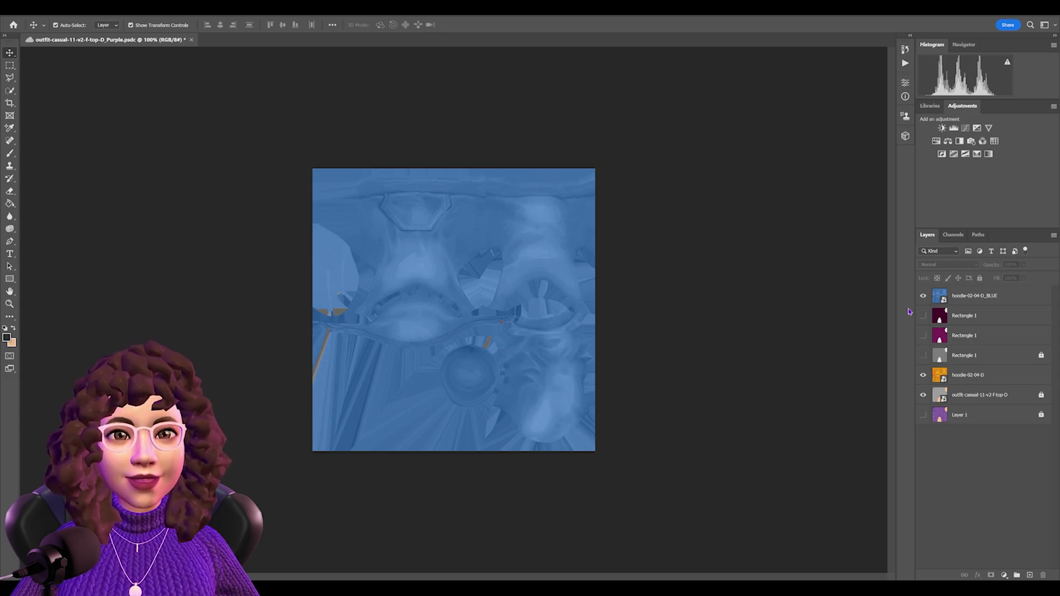
pyautogui.click(922, 296)
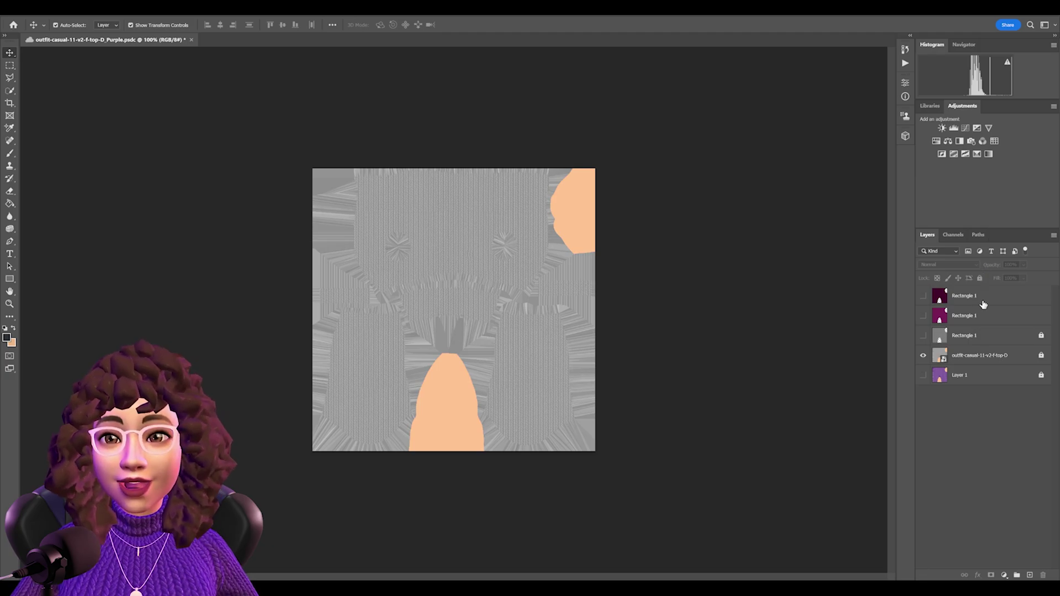
# - Compare the Layer 1 and magenta Rectangle 1 tints, ending with only the grey outfit layer visible
pyautogui.click(923, 356)
pyautogui.click(923, 375)
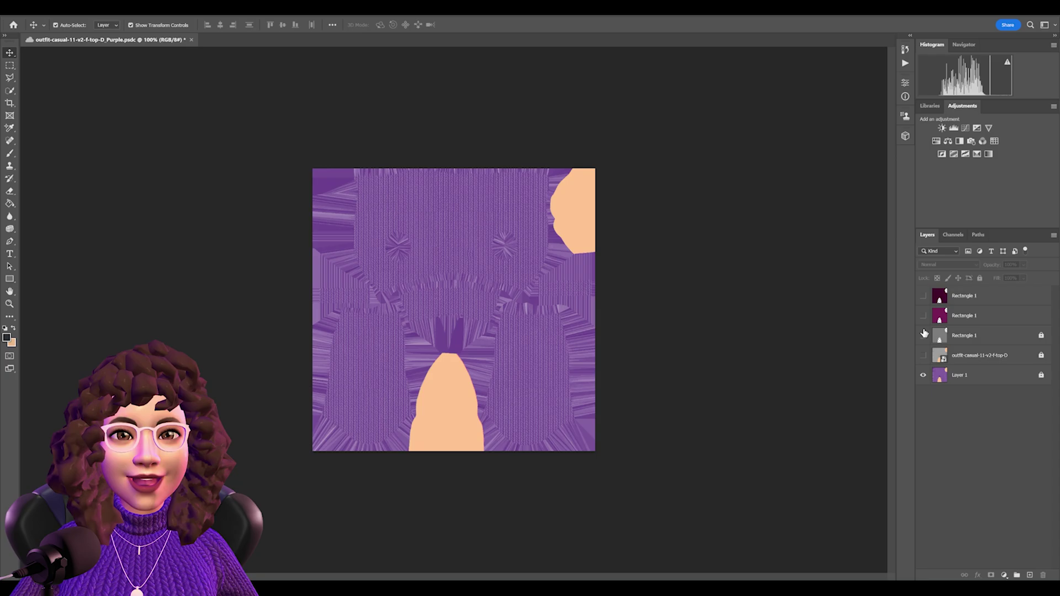
pyautogui.click(922, 317)
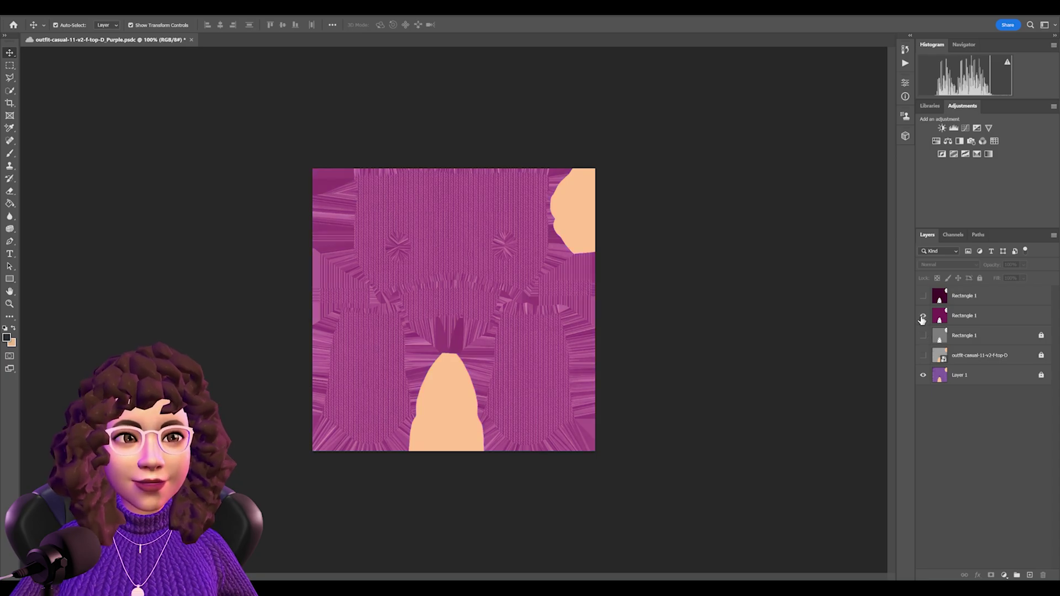
pyautogui.click(923, 375)
pyautogui.click(923, 356)
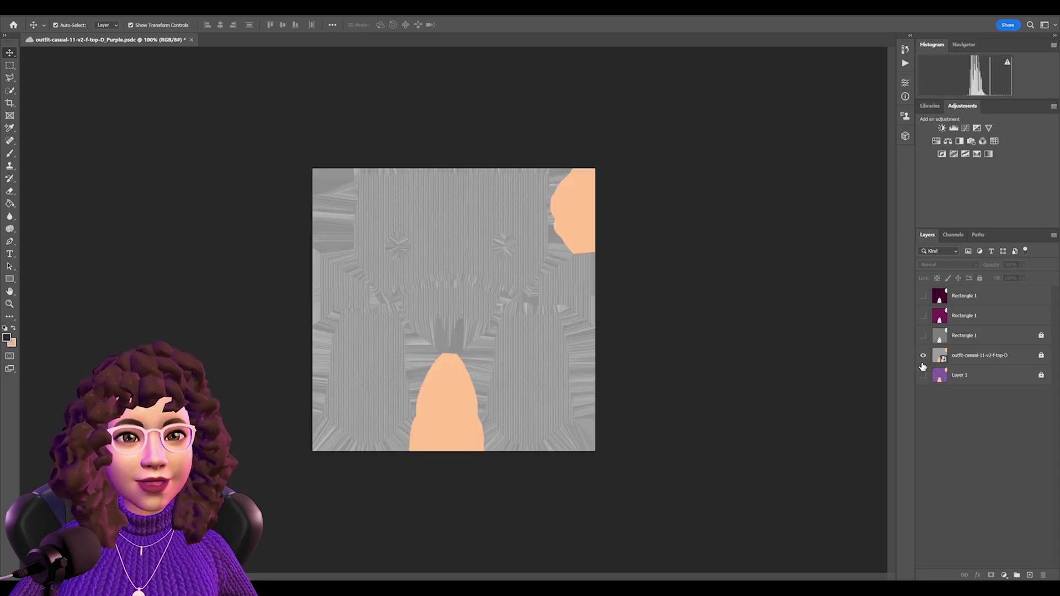
# - Move all three Rectangle 1 layers below the outfit-casual texture layer
pyautogui.click(971, 296)
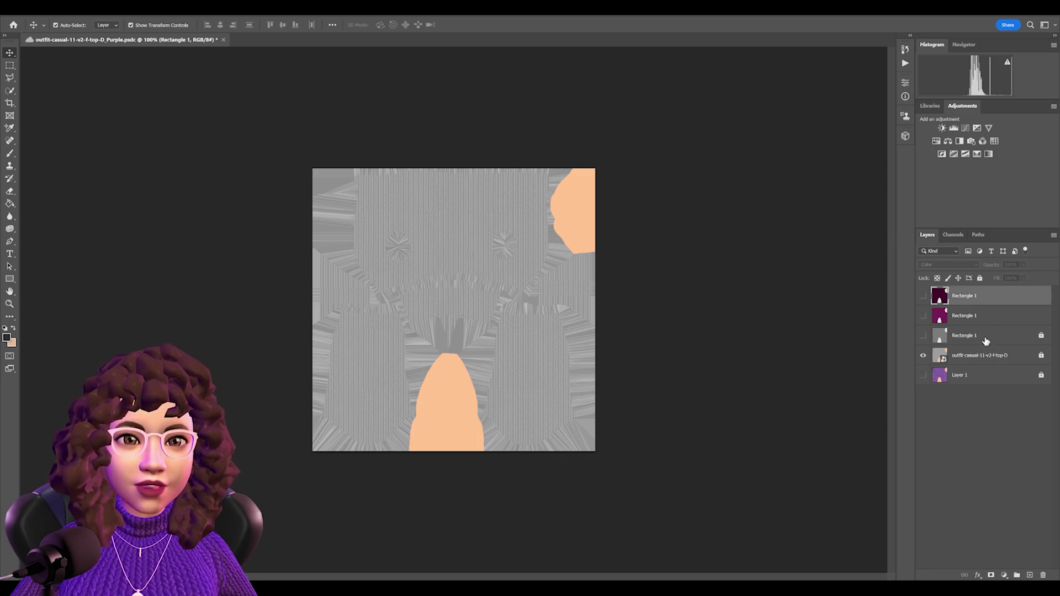
pyautogui.click(985, 338)
pyautogui.click(972, 297)
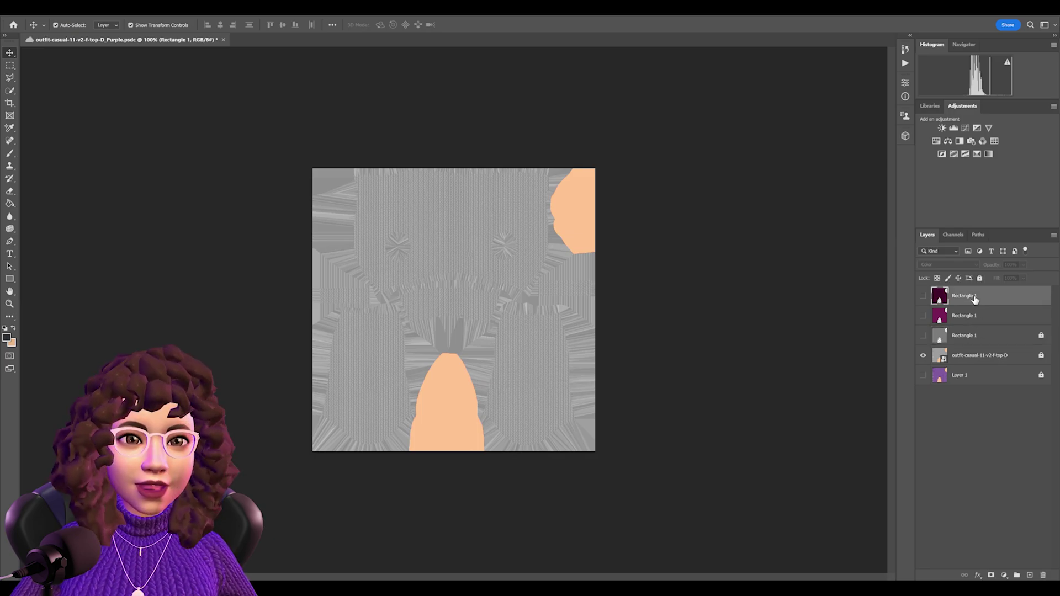
pyautogui.keyDown('shift'); pyautogui.click(982, 338); pyautogui.keyUp('shift')
pyautogui.moveTo(973, 298); pyautogui.dragTo(978, 374)
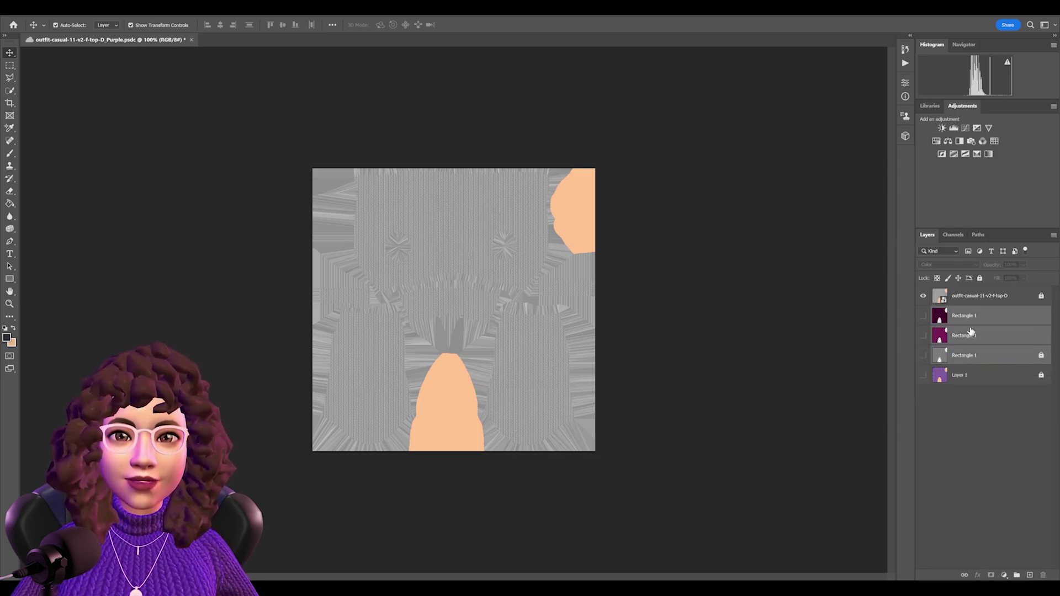
# - Group the Rectangle 1 layers and Layer 1 into Group 1, then reselect the outfit layer
pyautogui.click(973, 375)
pyautogui.keyDown('shift'); pyautogui.click(972, 320); pyautogui.keyUp('shift')
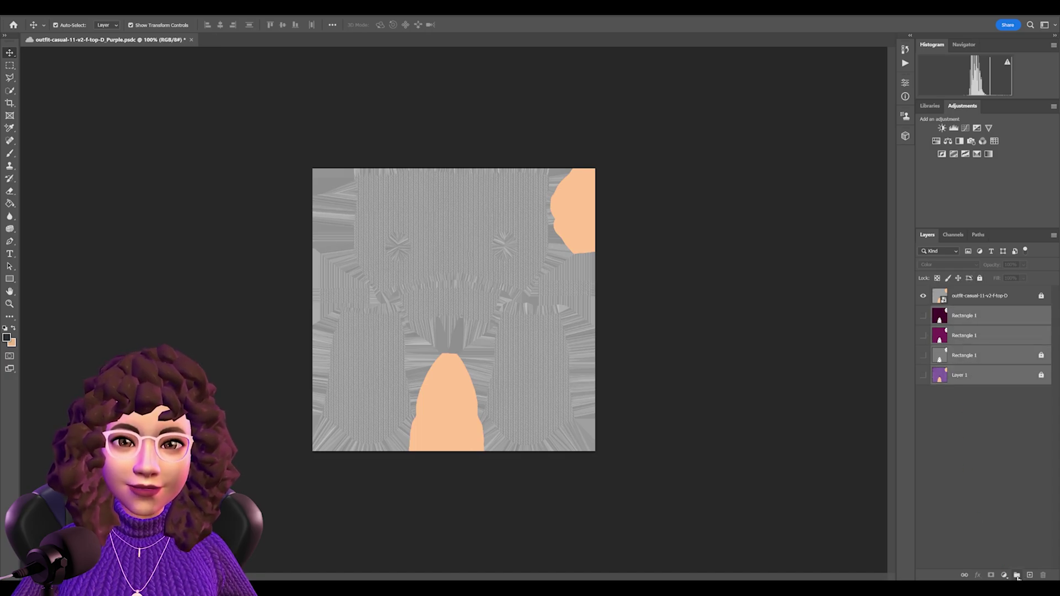
pyautogui.click(1017, 576)
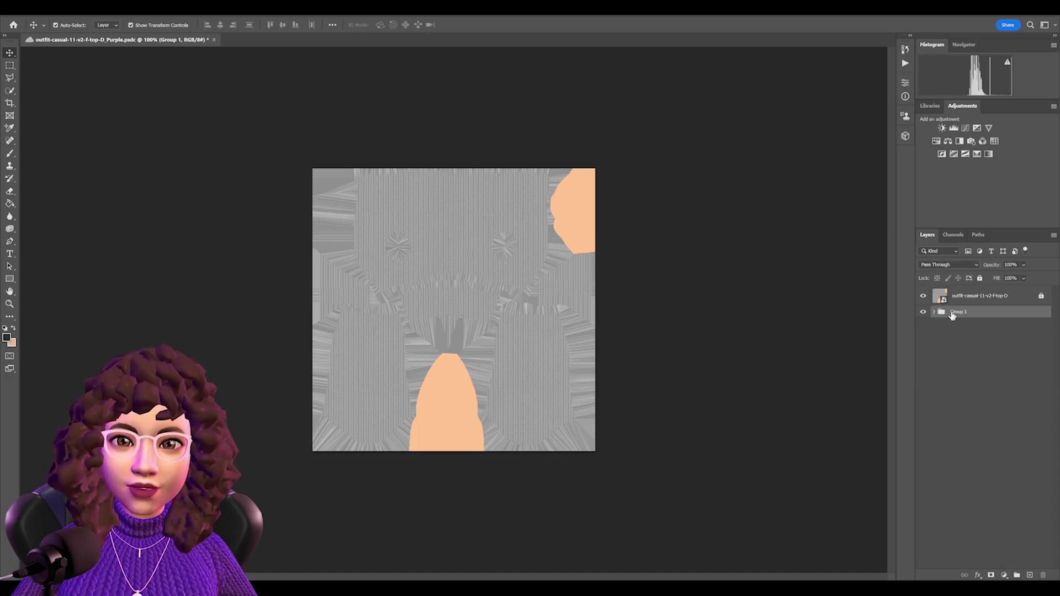
pyautogui.click(1002, 298)
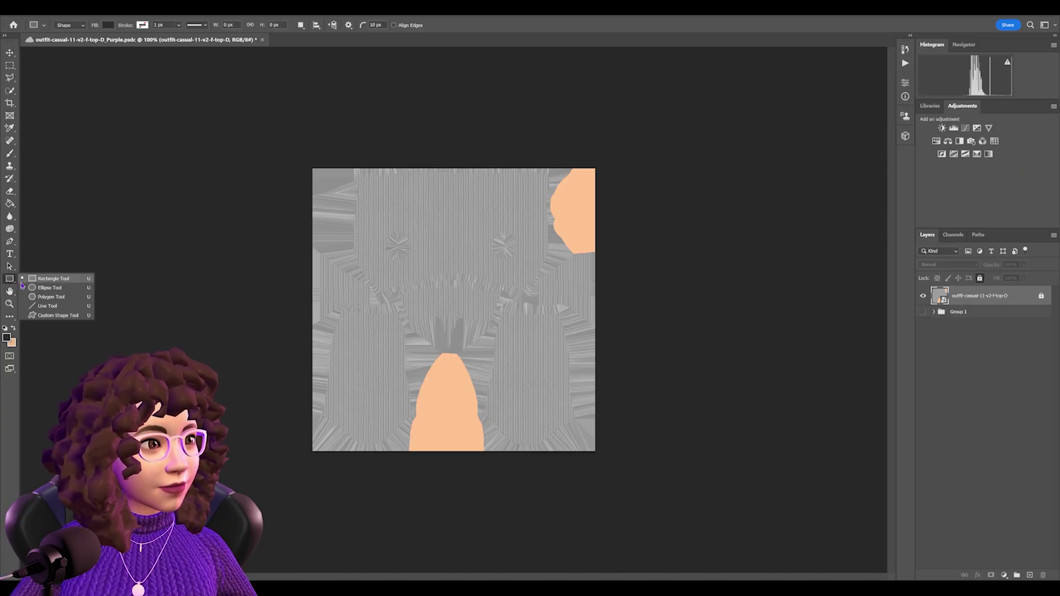
pyautogui.click(45, 280)
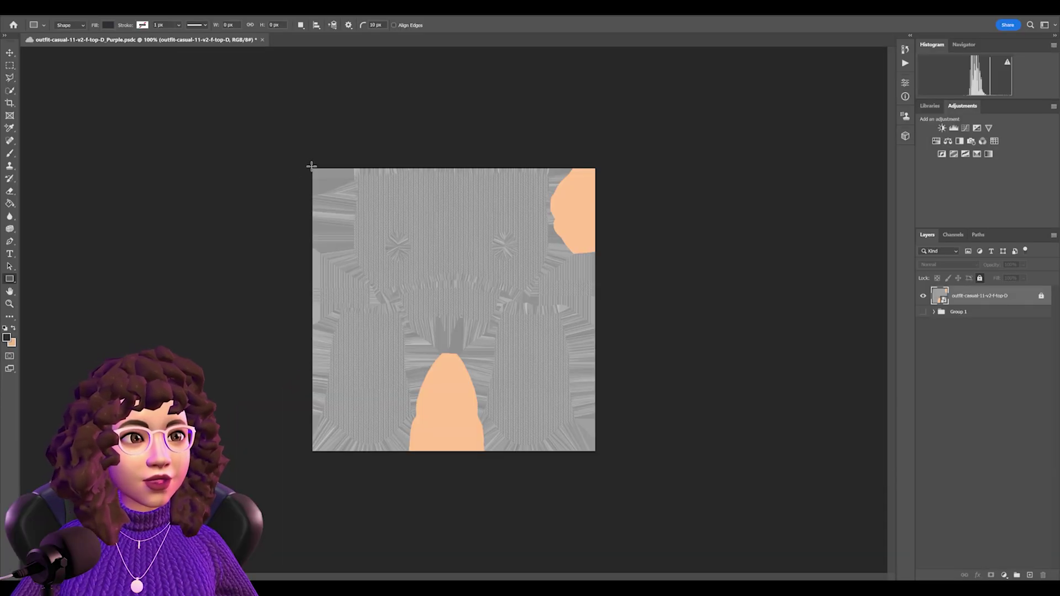
# - Draw a rectangle over the whole texture and fill it with teal #1fd6b1
pyautogui.moveTo(312, 166); pyautogui.dragTo(597, 451)
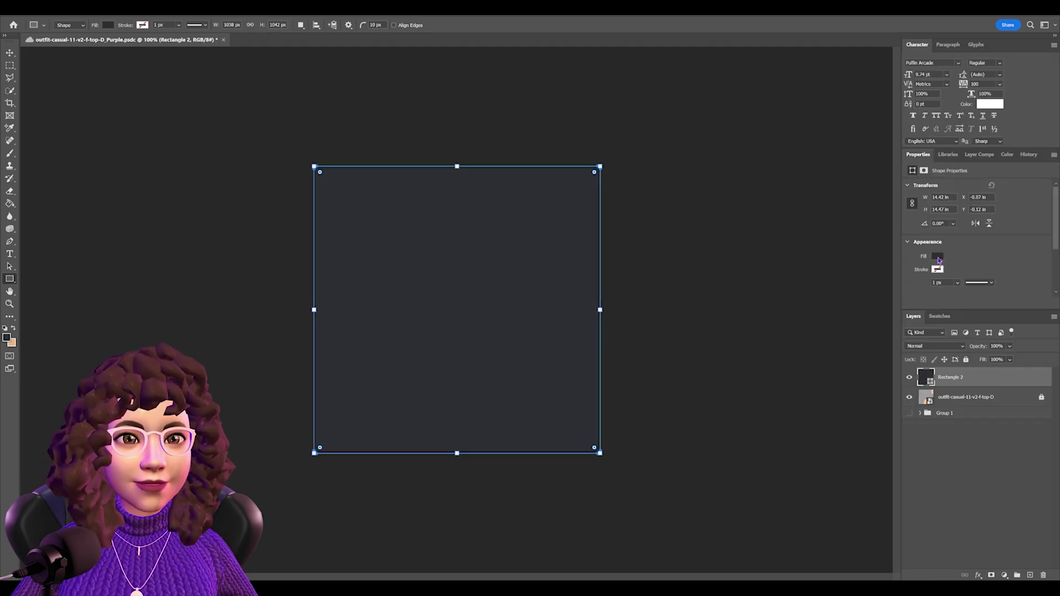
pyautogui.click(937, 258)
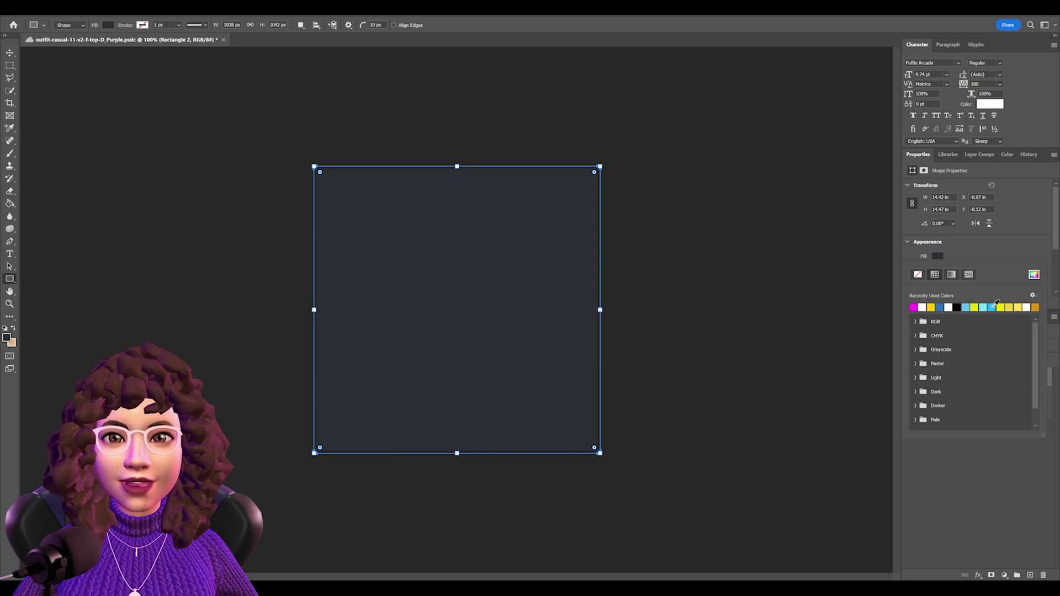
pyautogui.click(1036, 276)
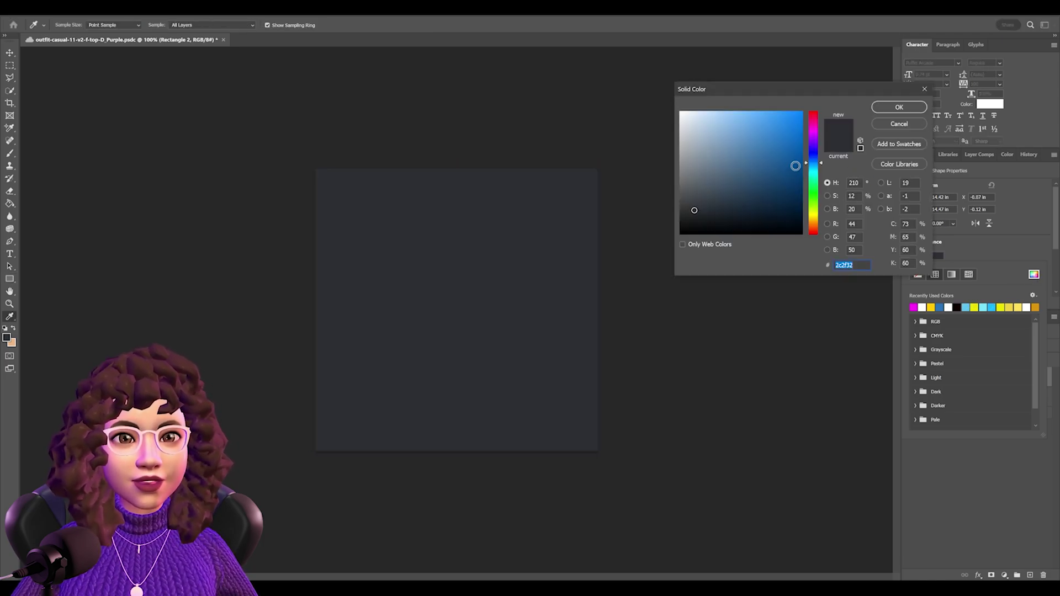
pyautogui.moveTo(813, 177); pyautogui.dragTo(812, 224)
pyautogui.moveTo(783, 152)
pyautogui.mouseDown()
pyautogui.moveTo(796, 124)
pyautogui.moveTo(813, 136)
pyautogui.moveTo(811, 152)
pyautogui.moveTo(776, 117)
pyautogui.mouseUp()
pyautogui.click(816, 130)
pyautogui.moveTo(814, 165); pyautogui.dragTo(815, 181)
pyautogui.moveTo(779, 118); pyautogui.dragTo(784, 130)
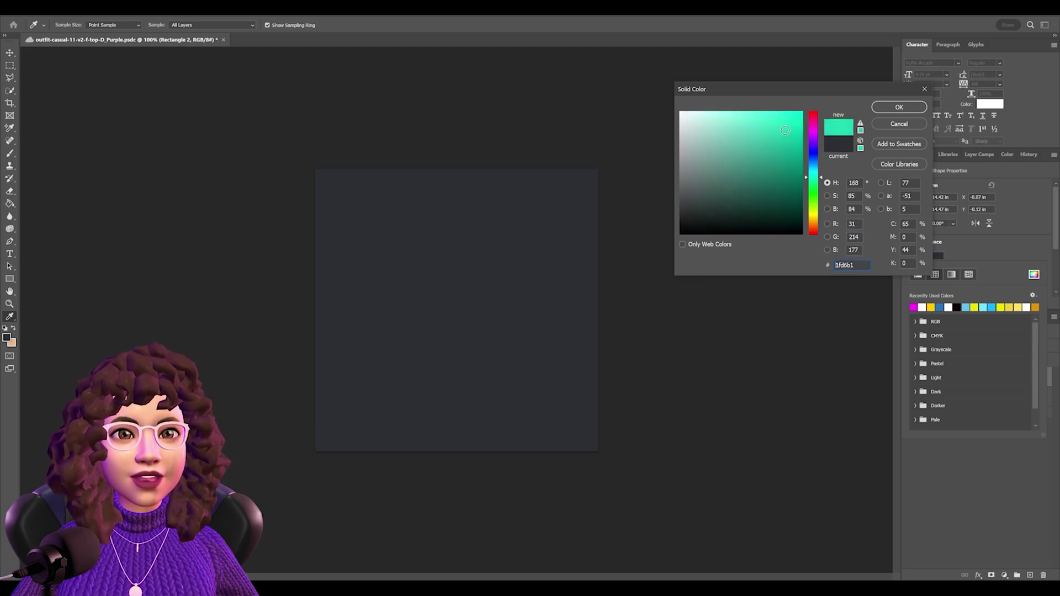
pyautogui.click(898, 109)
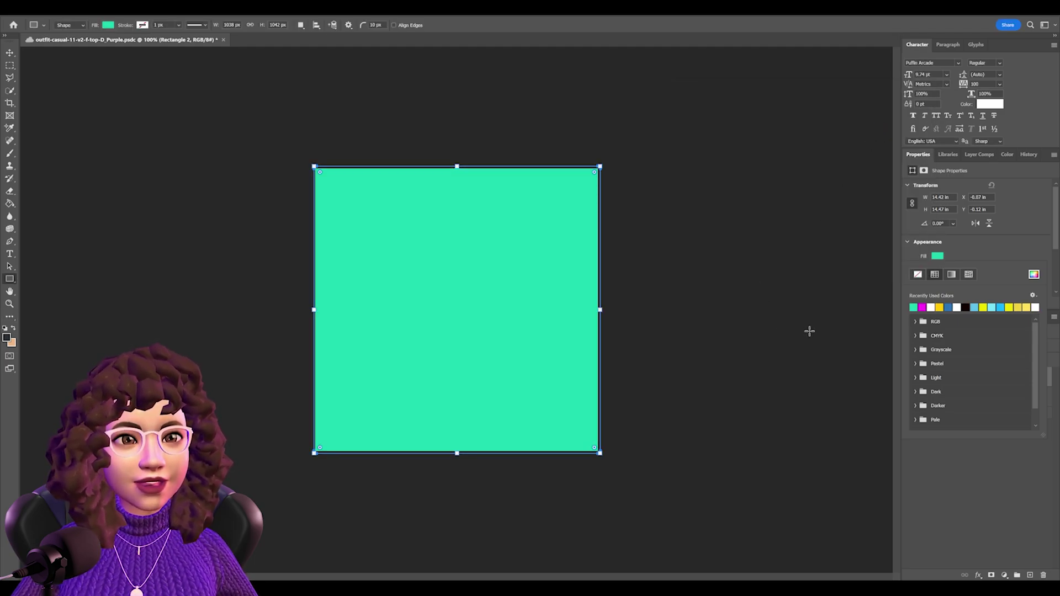
pyautogui.click(689, 245)
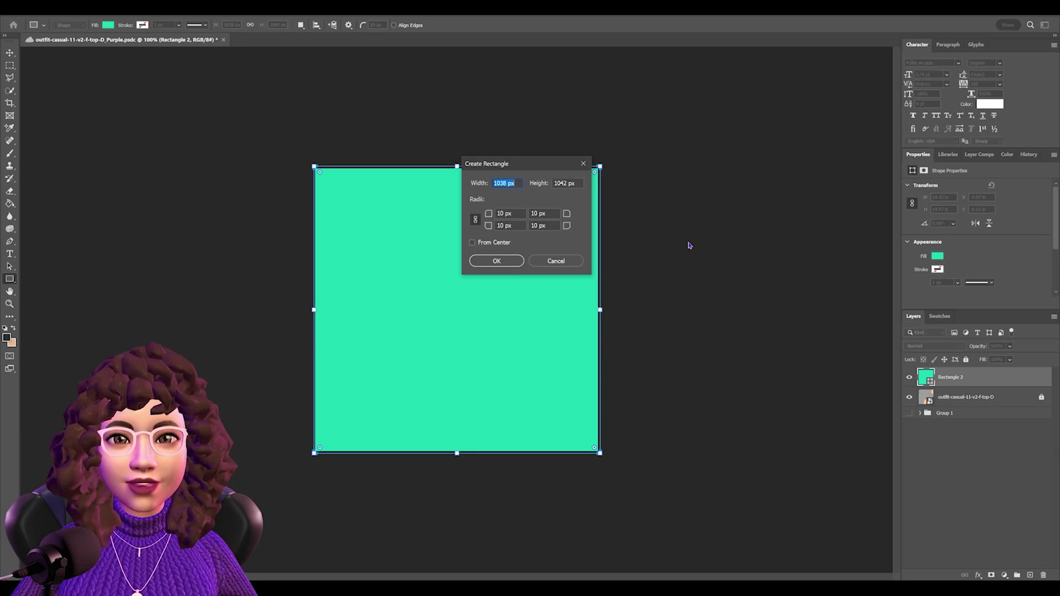
pyautogui.click(555, 261)
# - Hide and reshow the teal rectangle to compare it with the underlying texture
pyautogui.click(11, 54)
pyautogui.click(476, 141)
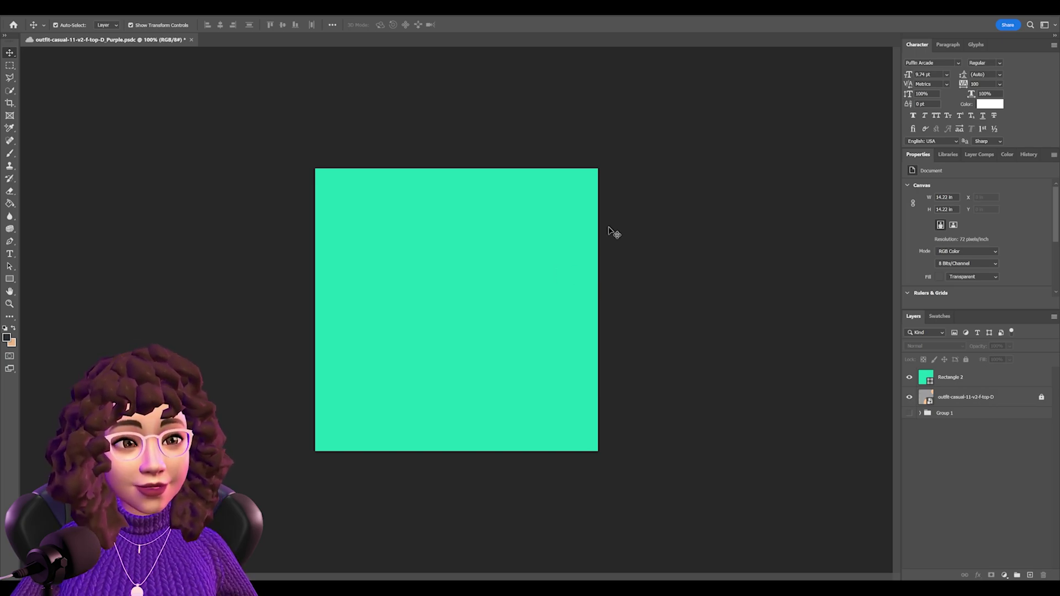
pyautogui.click(909, 378)
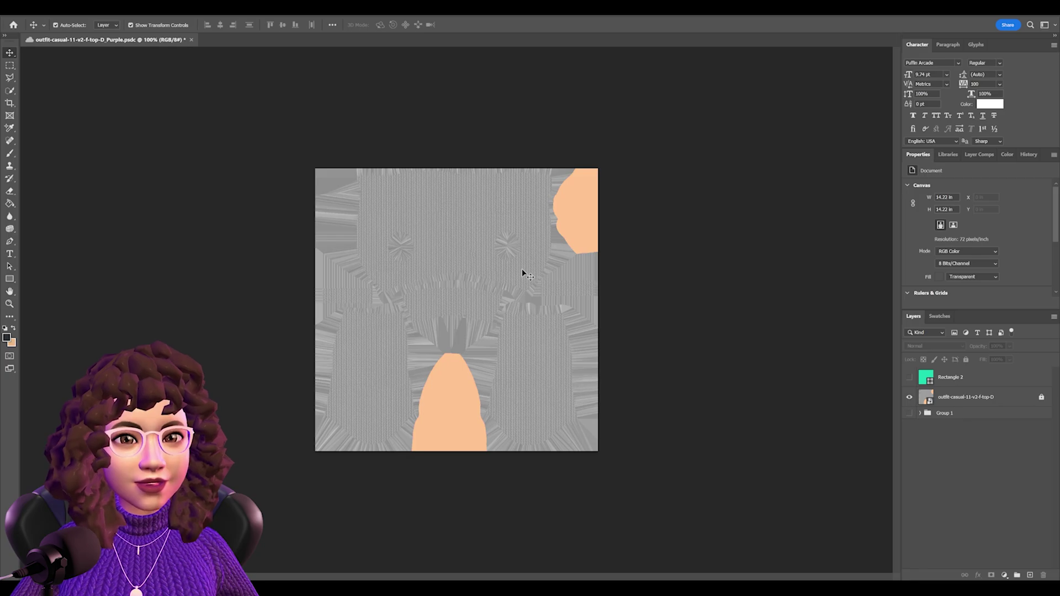
pyautogui.click(909, 377)
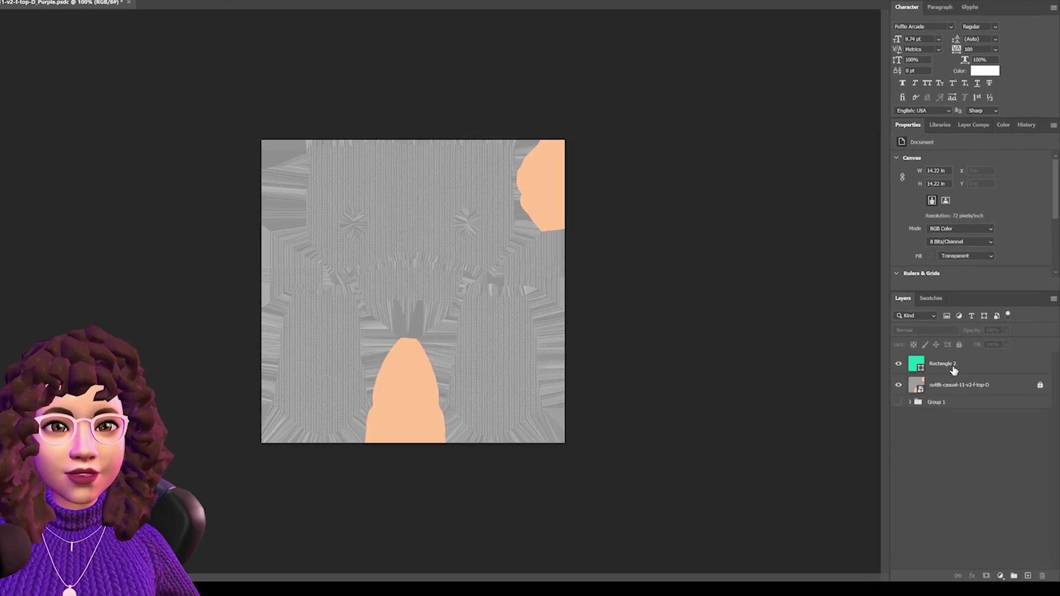
# - Change Rectangle 2's blend mode from Normal to Color
pyautogui.click(950, 377)
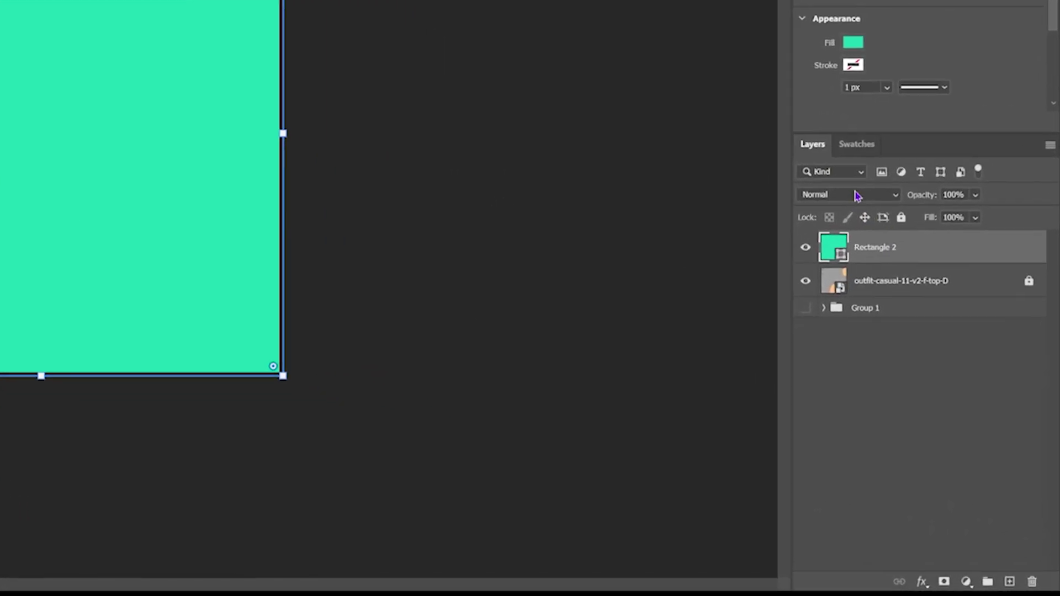
pyautogui.click(844, 194)
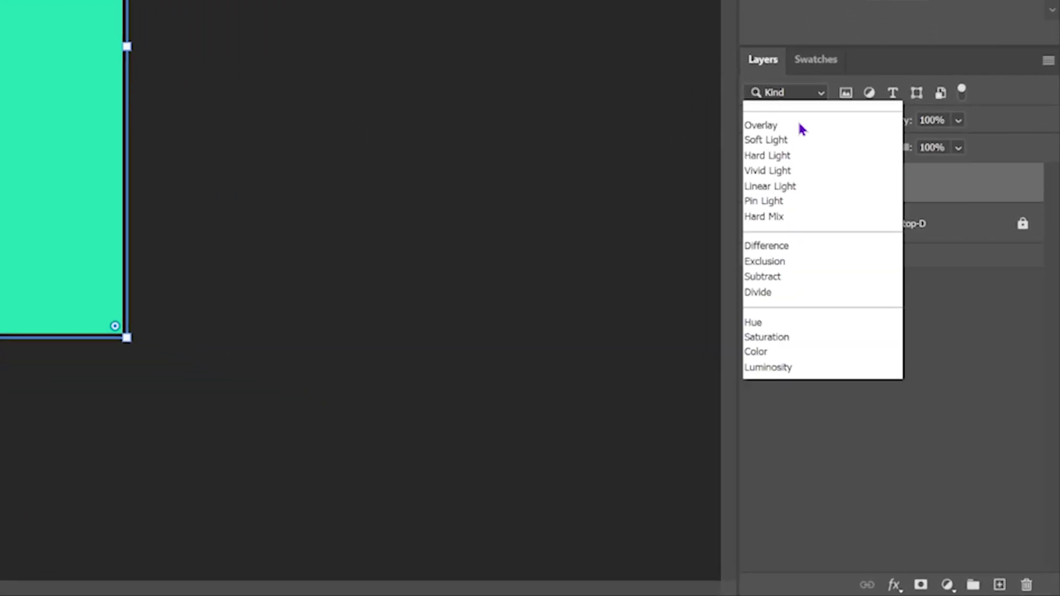
pyautogui.click(796, 113)
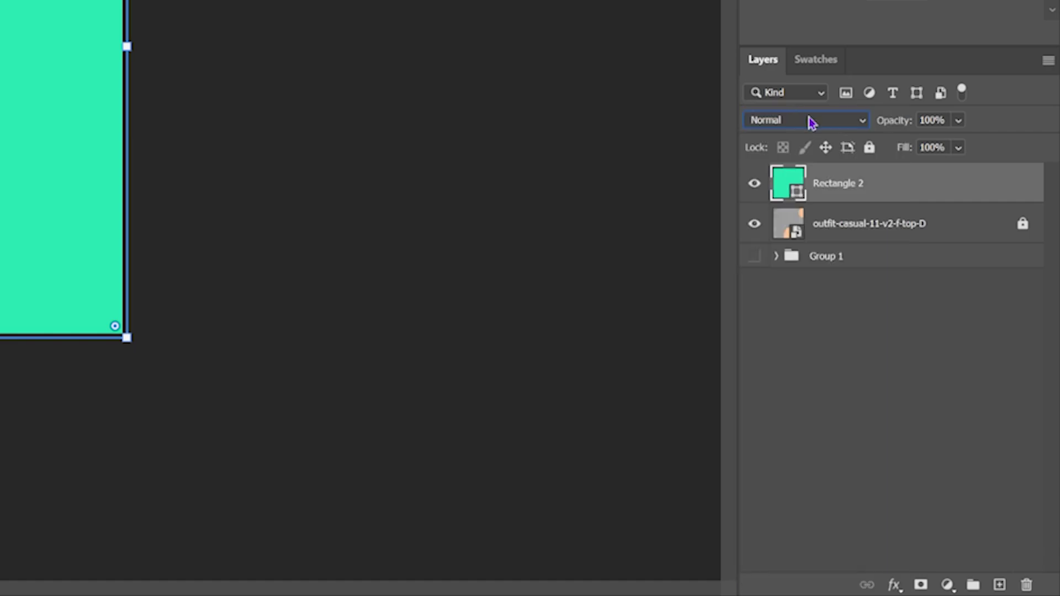
pyautogui.click(808, 130)
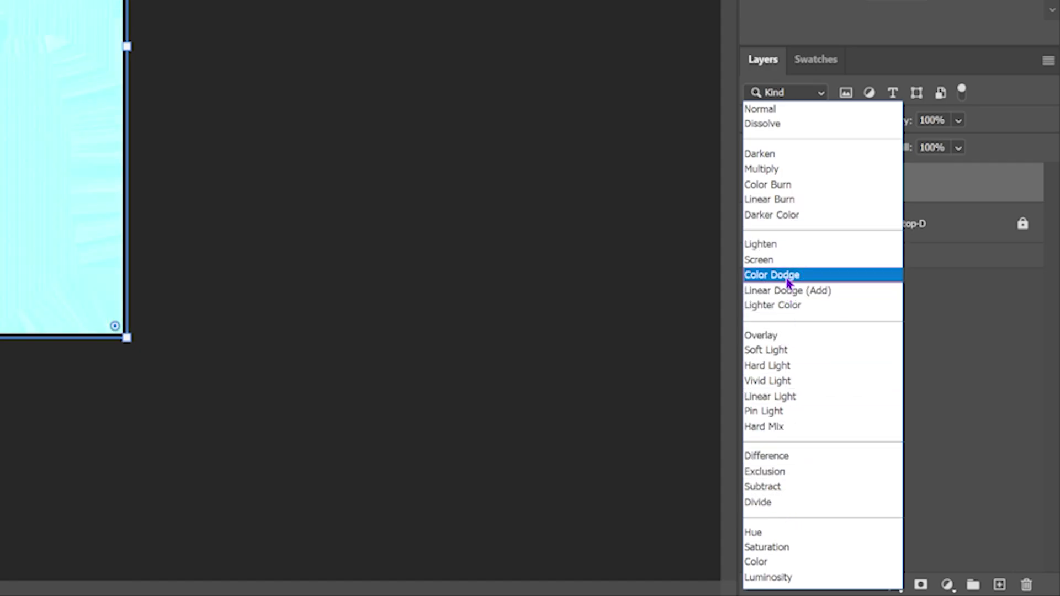
pyautogui.click(756, 562)
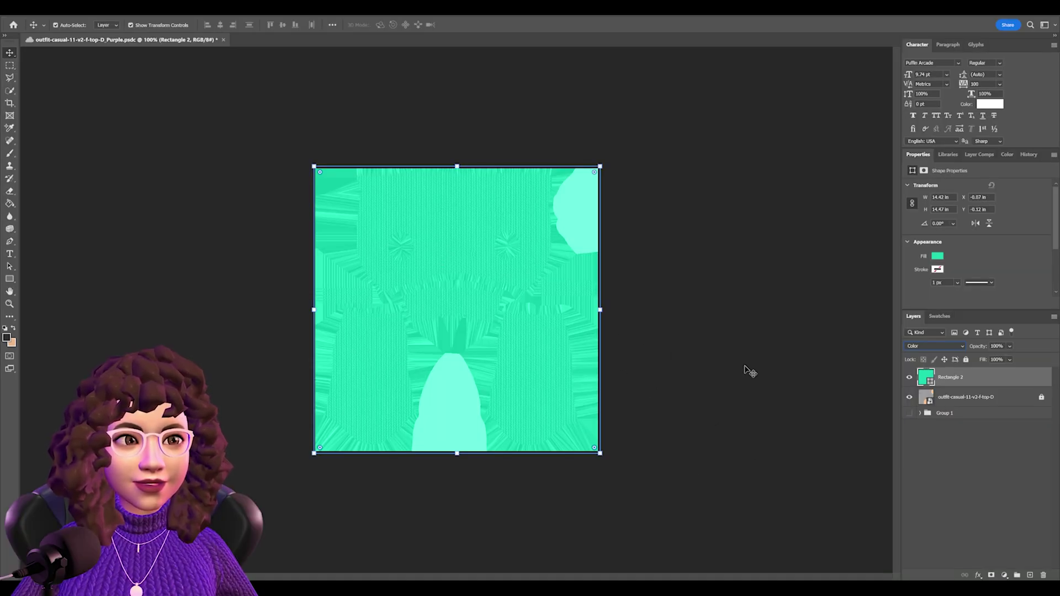
pyautogui.click(750, 371)
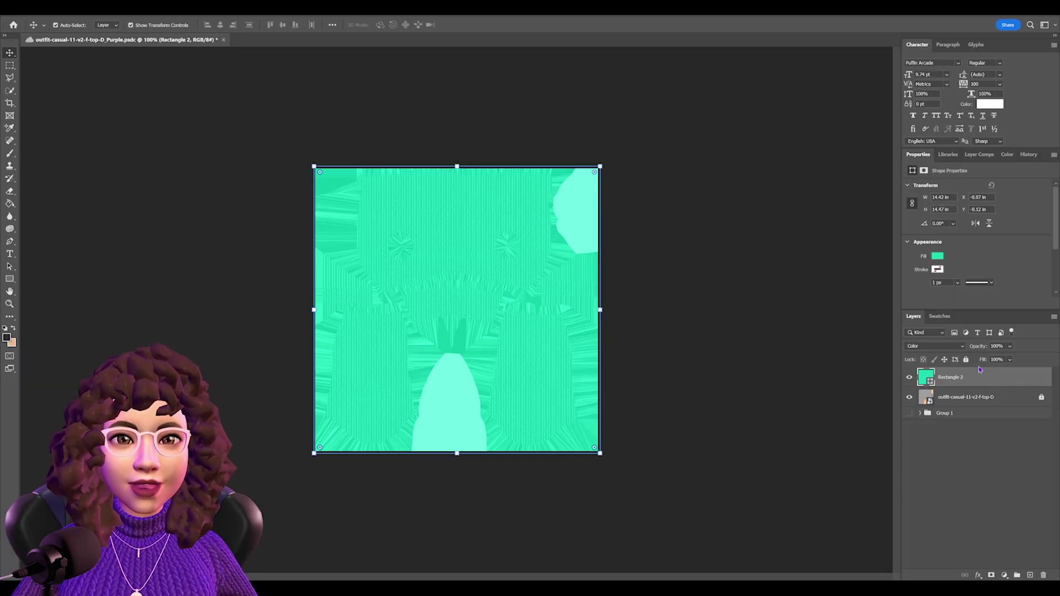
# - Select the outfit-casual layer, then make Rectangle 2 the active layer
pyautogui.click(1001, 399)
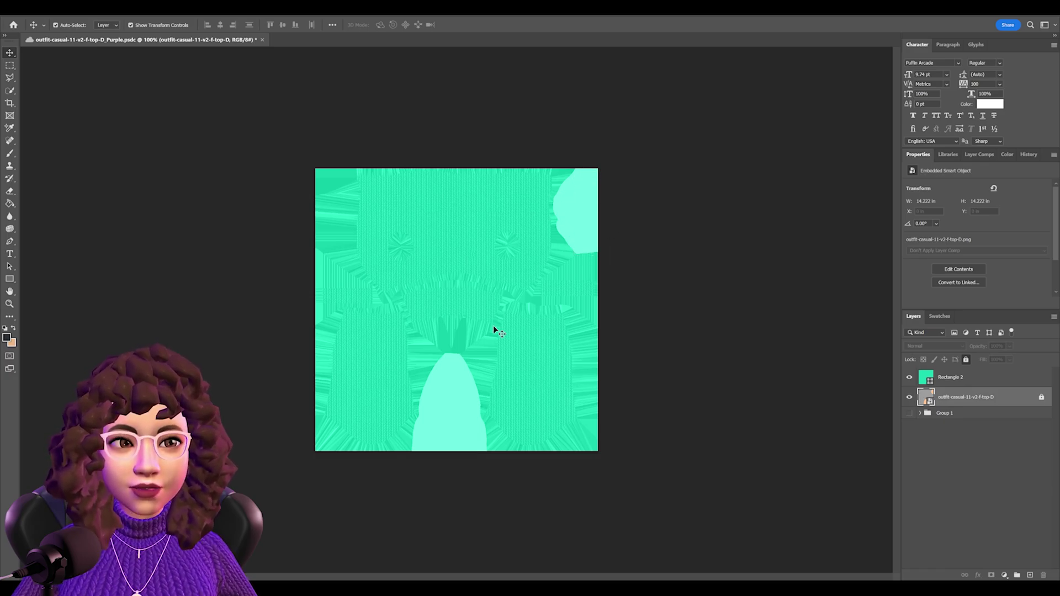
pyautogui.click(970, 379)
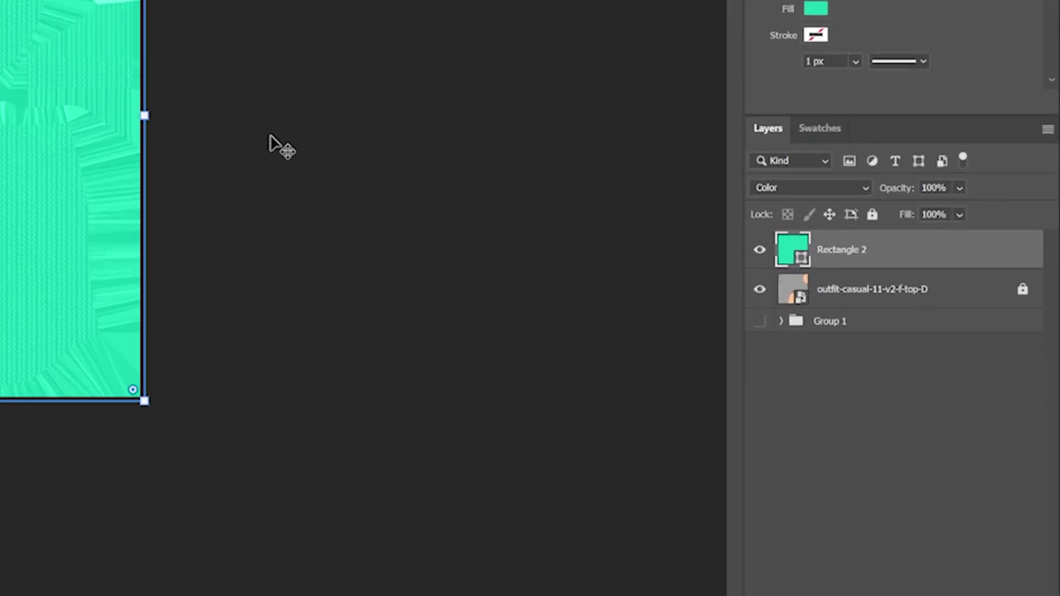
pyautogui.click(668, 323)
pyautogui.click(903, 250)
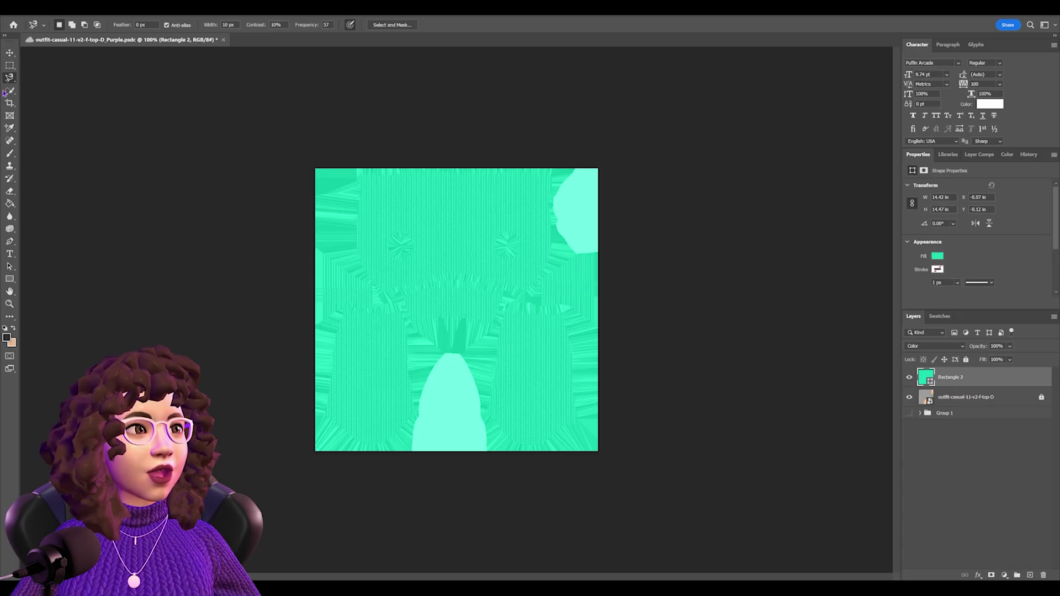
# - Switch to the Polygonal Lasso Tool and zoom the texture to 200%
pyautogui.rightClick(11, 78)
pyautogui.click(39, 87)
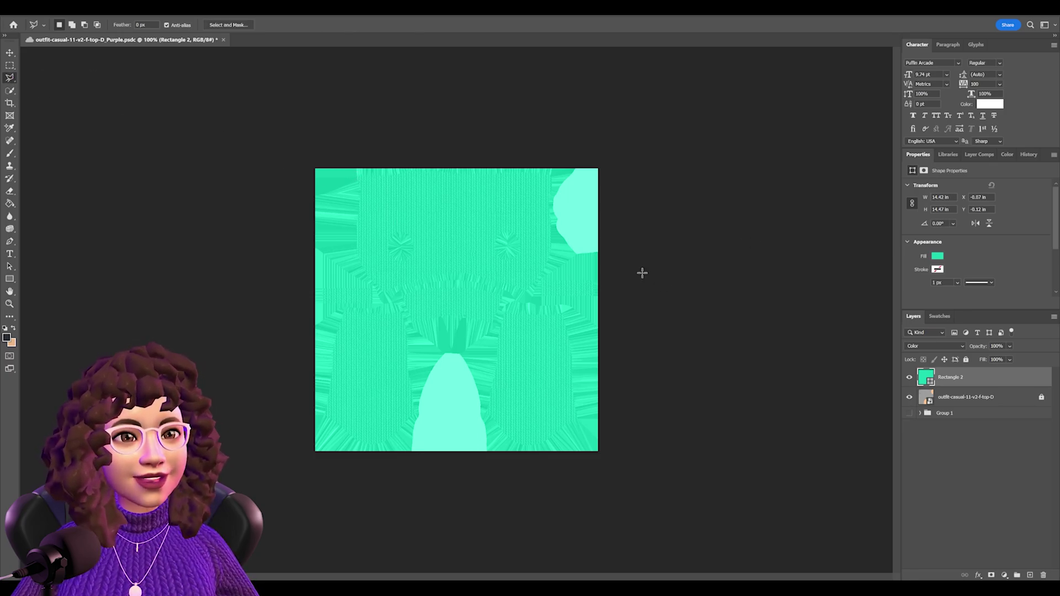
pyautogui.hotkey('ctrl', '+')
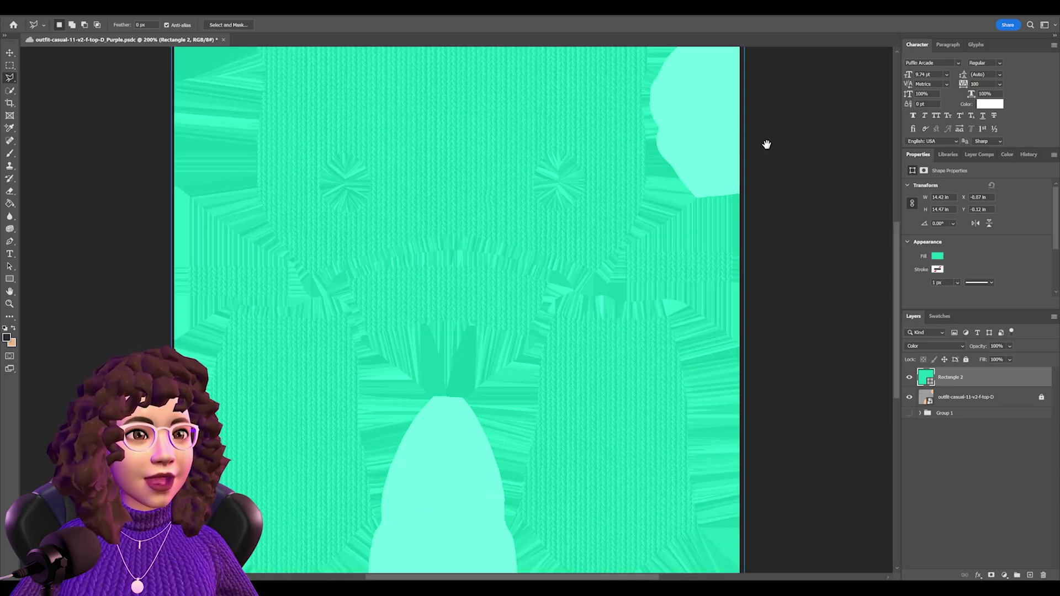
# - Lasso the light-green top-right patch, rasterize Rectangle 2, and fill the patch with peach
pyautogui.moveTo(763, 144); pyautogui.dragTo(680, 274)
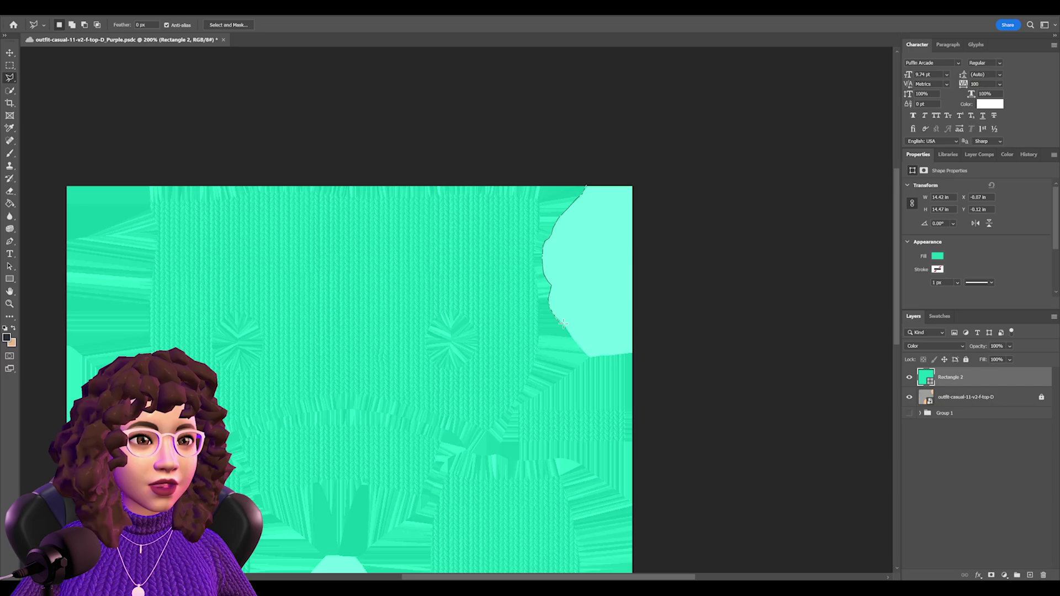
pyautogui.moveTo(574, 340); pyautogui.dragTo(628, 360)
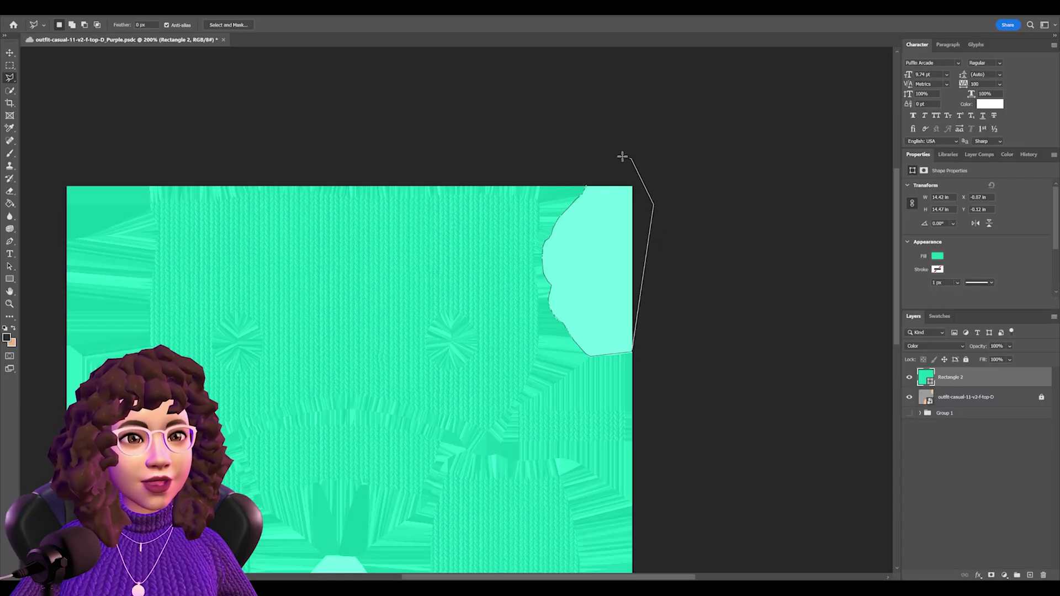
pyautogui.click(586, 175)
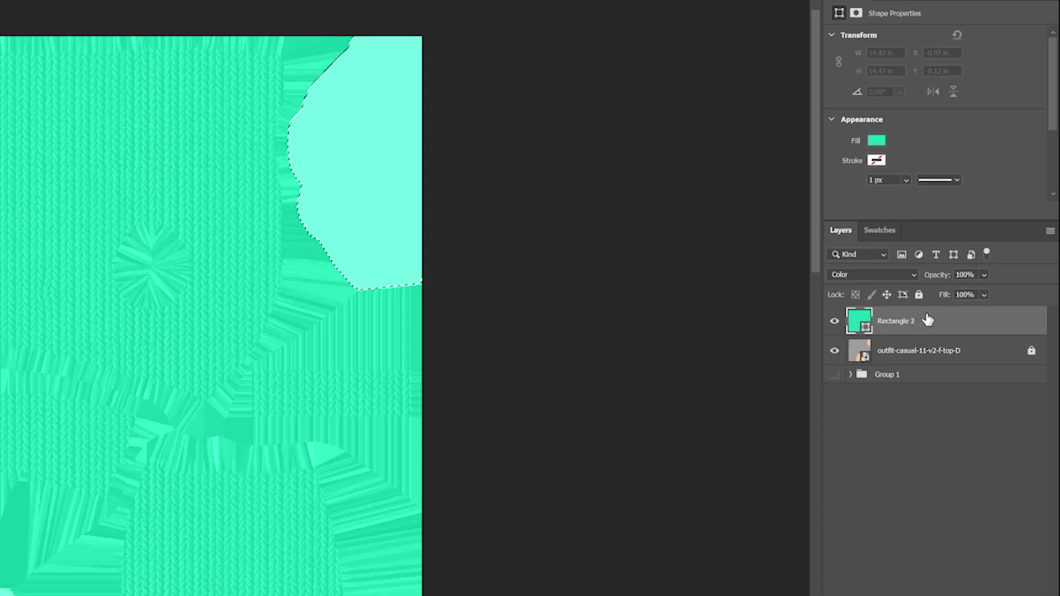
pyautogui.rightClick(970, 375)
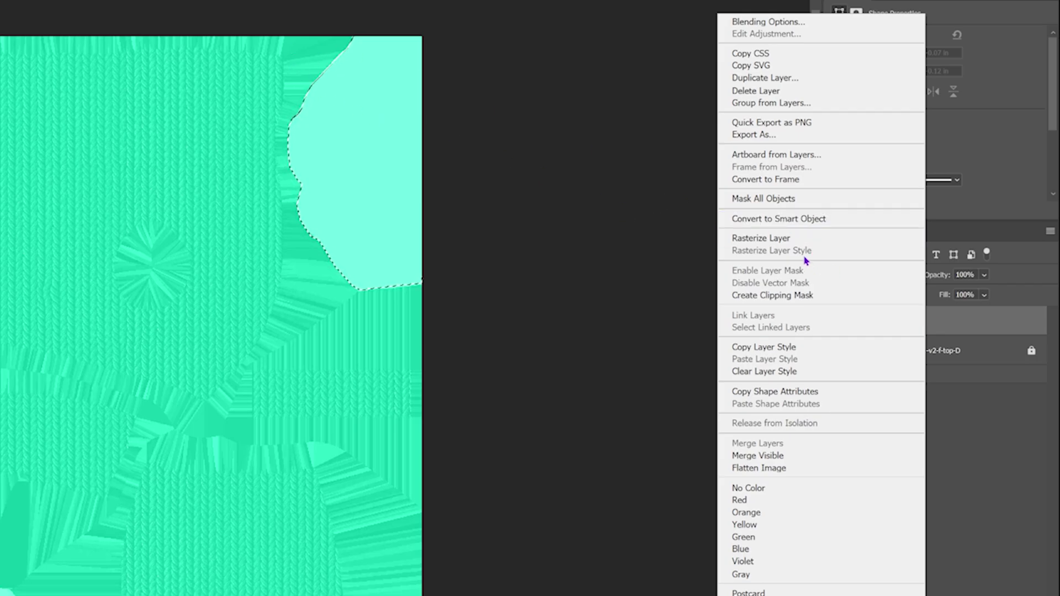
pyautogui.click(784, 239)
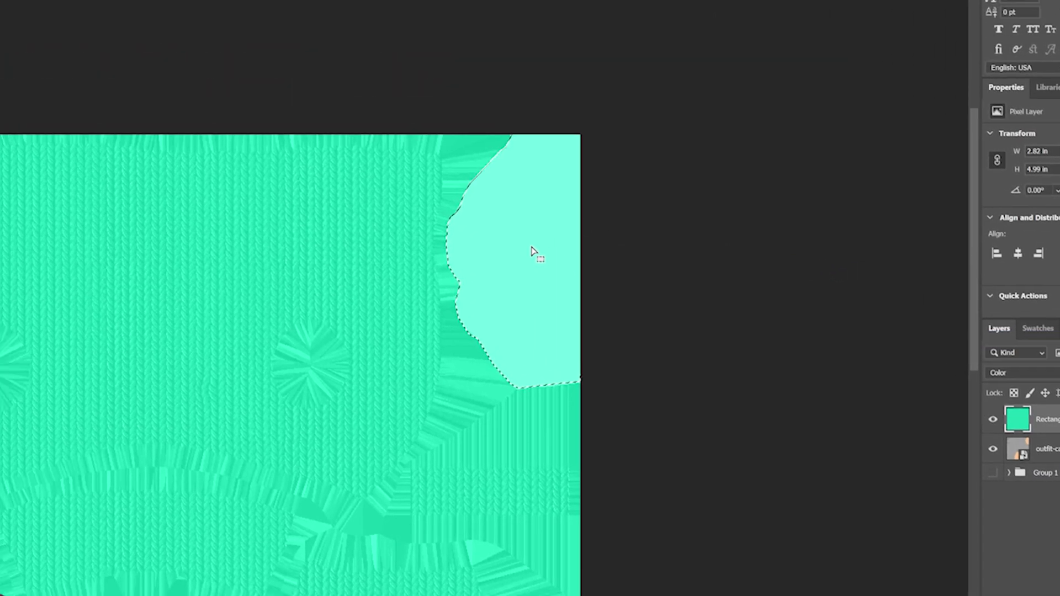
pyautogui.hotkey('ctrl', 'BackSpace')
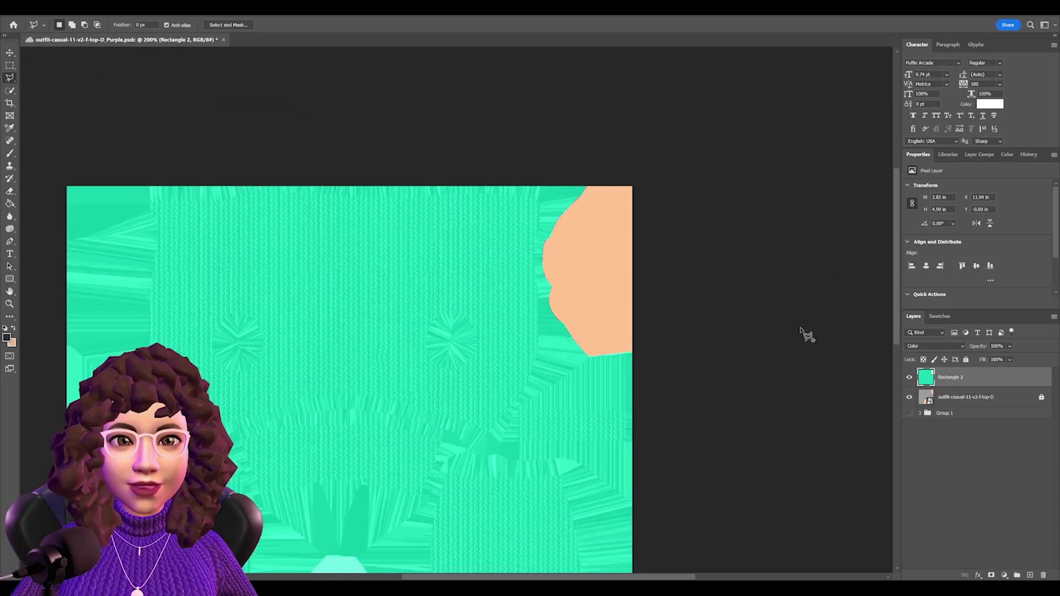
pyautogui.hotkey('ctrl', 'd')
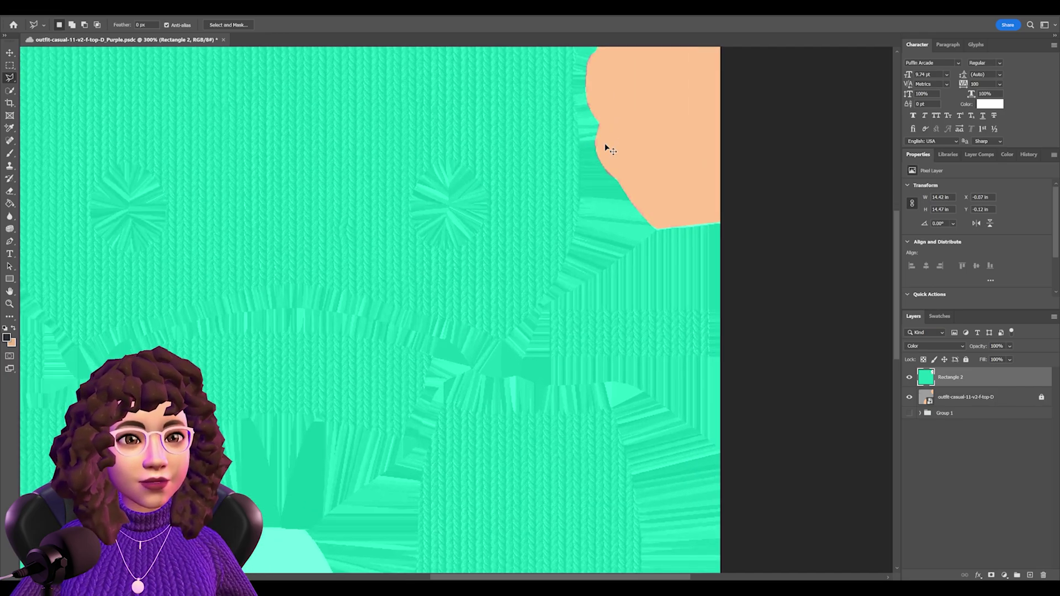
# - Zoom in and polygonal-lasso the light-green rounded shape at the texture's bottom centre
pyautogui.hotkey('ctrl', '-')
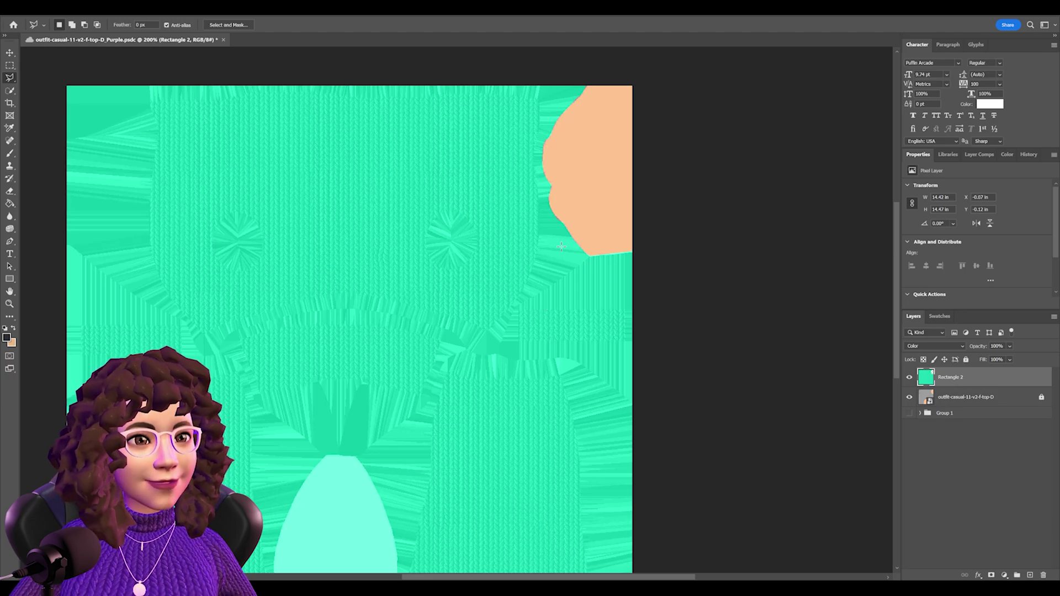
pyautogui.scroll(-3, 537, 166)
pyautogui.hotkey('ctrl', '+')
pyautogui.hotkey('ctrl', '+')
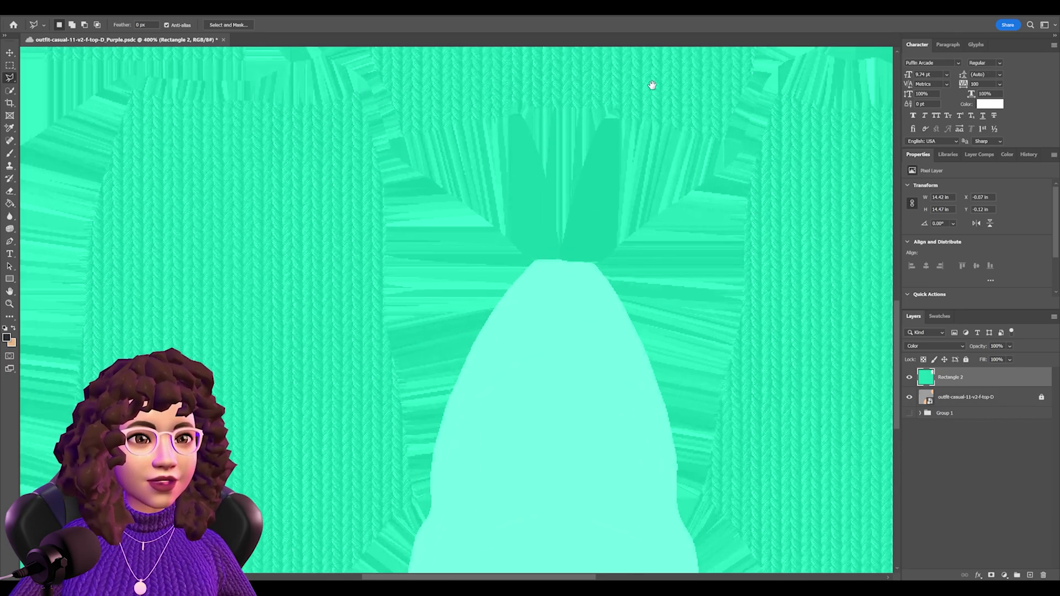
pyautogui.scroll(-3, 651, 85)
pyautogui.moveTo(652, 85); pyautogui.dragTo(556, 62)
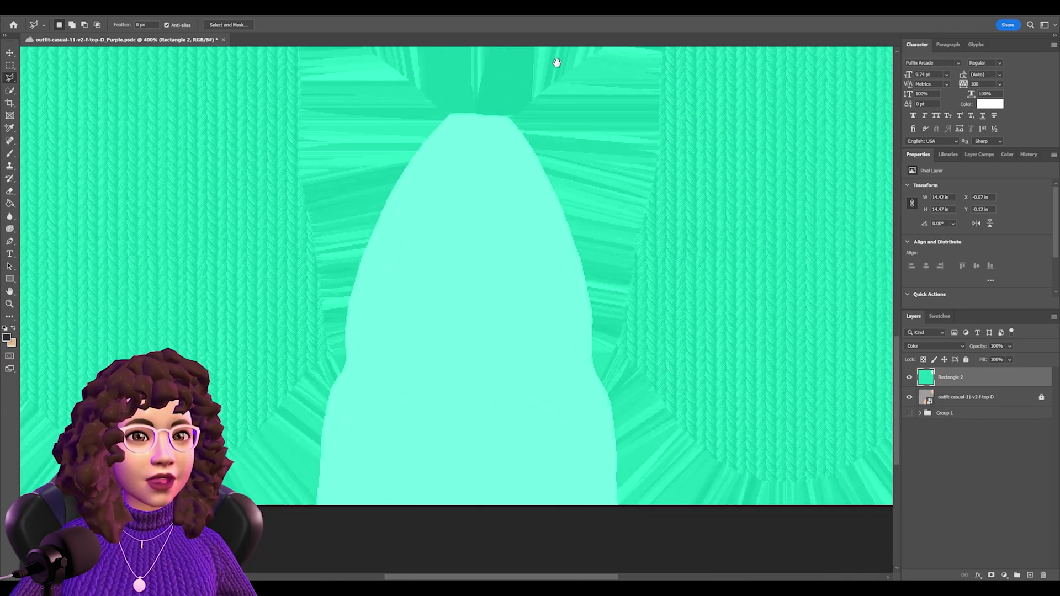
pyautogui.click(317, 504)
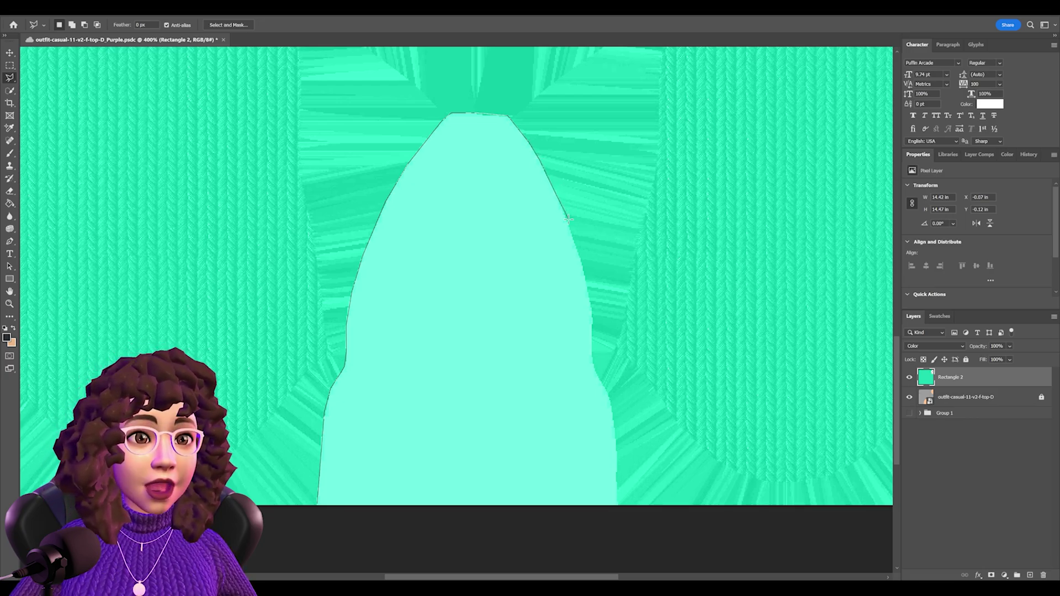
pyautogui.moveTo(571, 227)
pyautogui.mouseDown()
pyautogui.moveTo(618, 327)
pyautogui.moveTo(586, 285)
pyautogui.mouseUp()
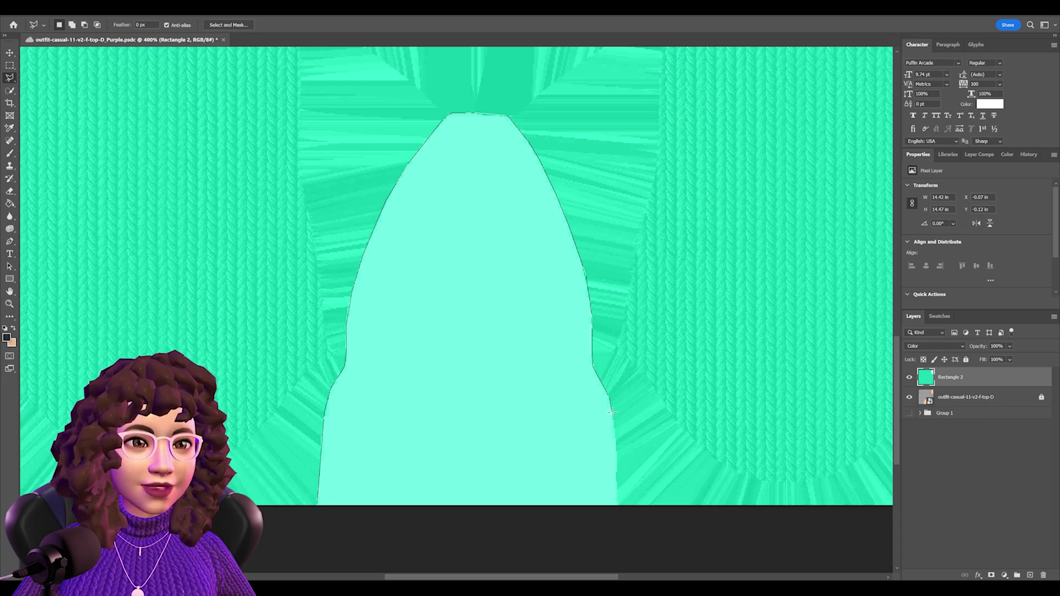
pyautogui.click(617, 507)
pyautogui.click(568, 545)
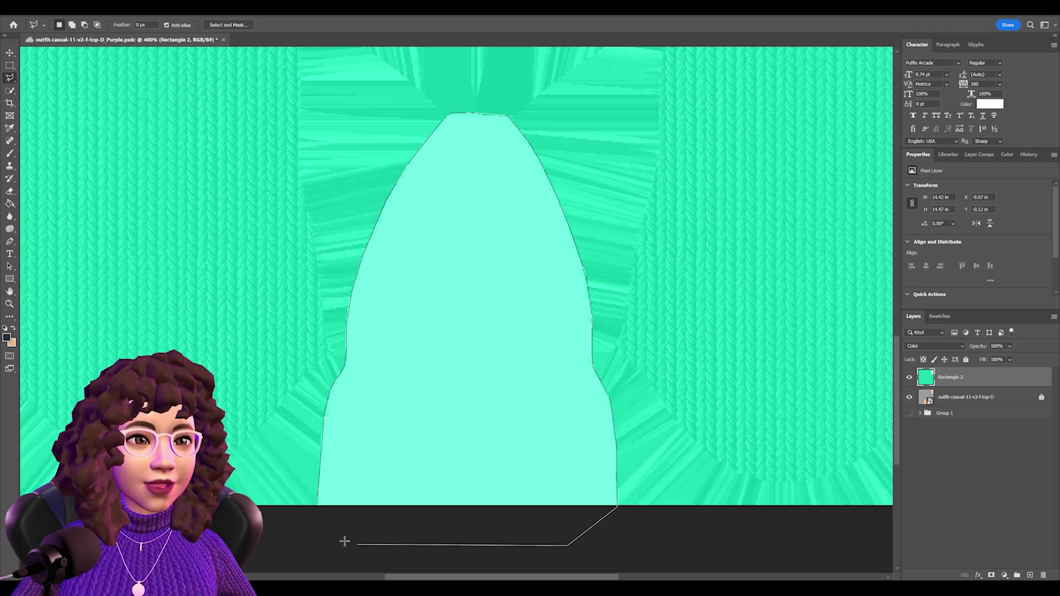
pyautogui.click(342, 541)
pyautogui.click(314, 517)
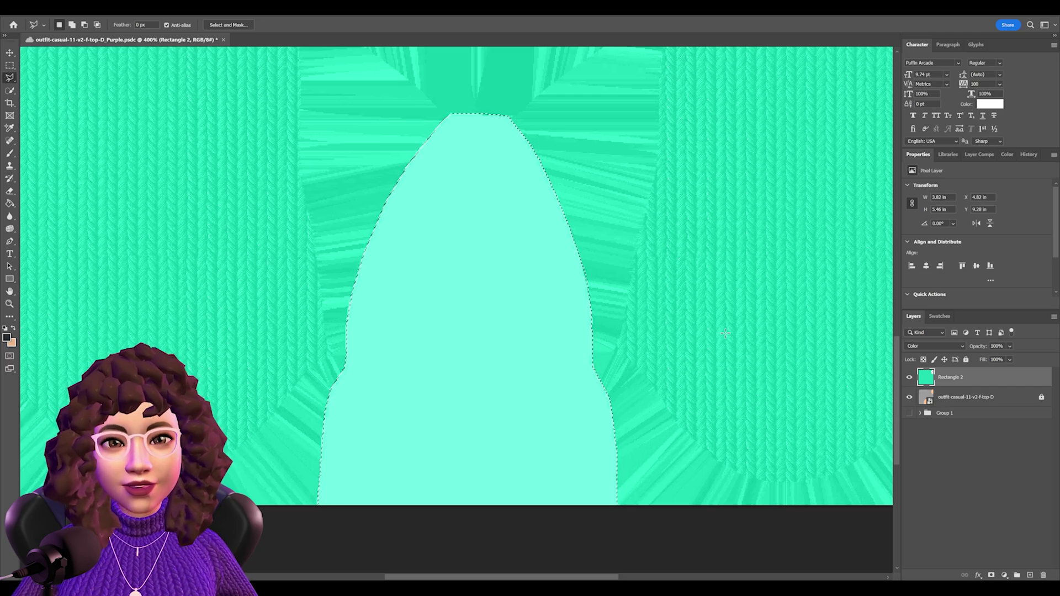
# - Fill the selected shape with peach, deselect, dismiss the warning, and zoom out
pyautogui.hotkey('ctrl', 'BackSpace')
pyautogui.hotkey('ctrl', 'd')
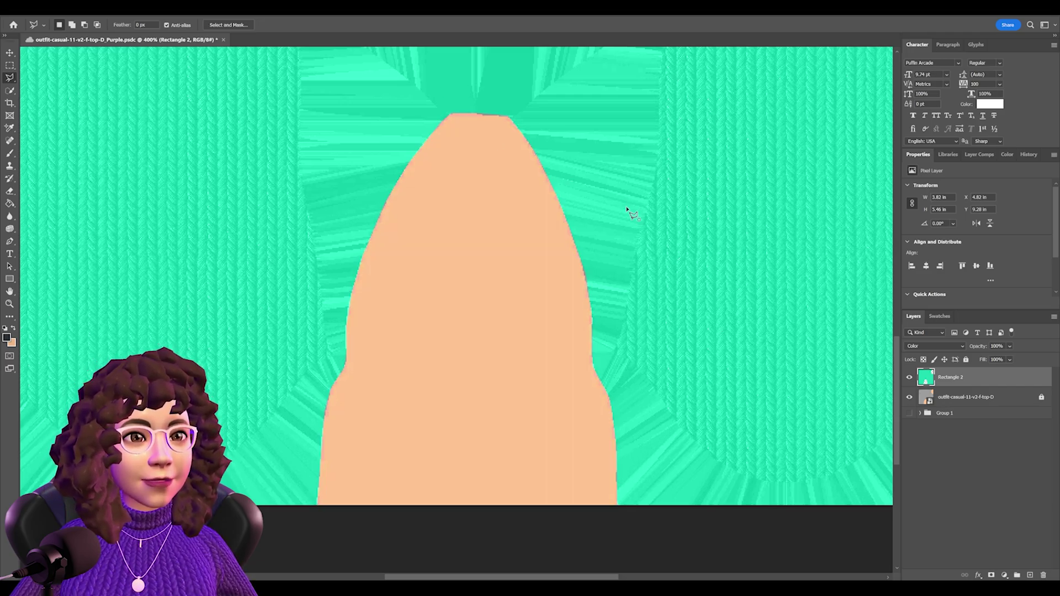
pyautogui.click(634, 215)
pyautogui.press('Return')
pyautogui.click(531, 230)
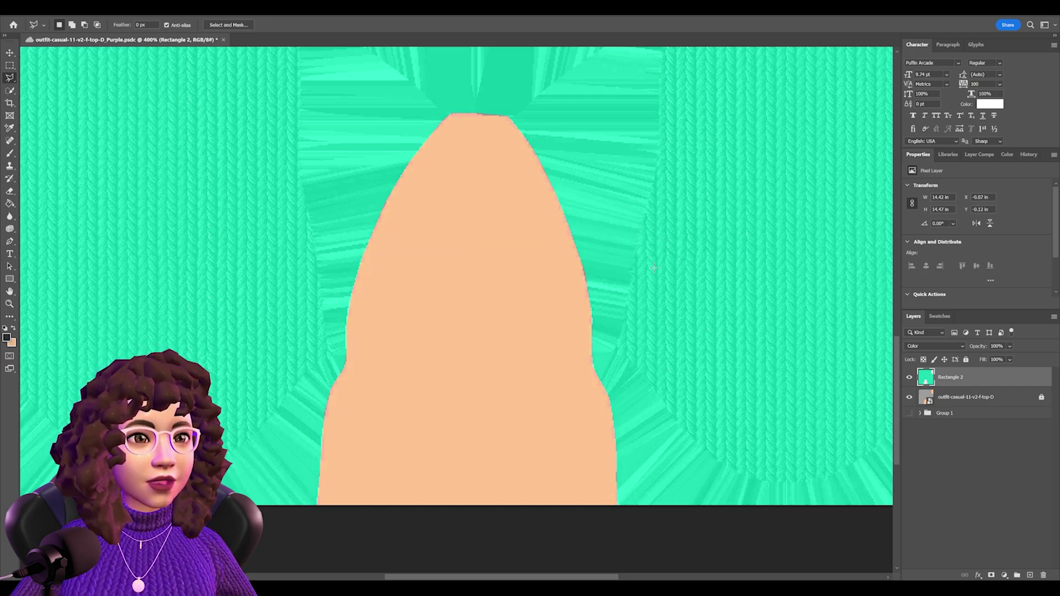
pyautogui.hotkey('ctrl', '-')
pyautogui.hotkey('ctrl', '-')
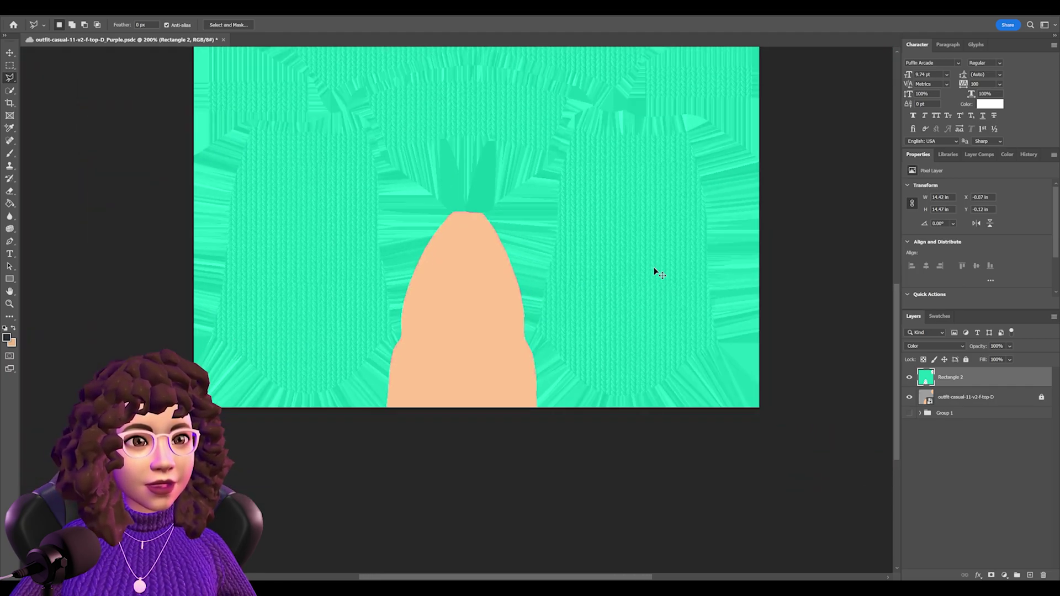
pyautogui.hotkey('ctrl', '-')
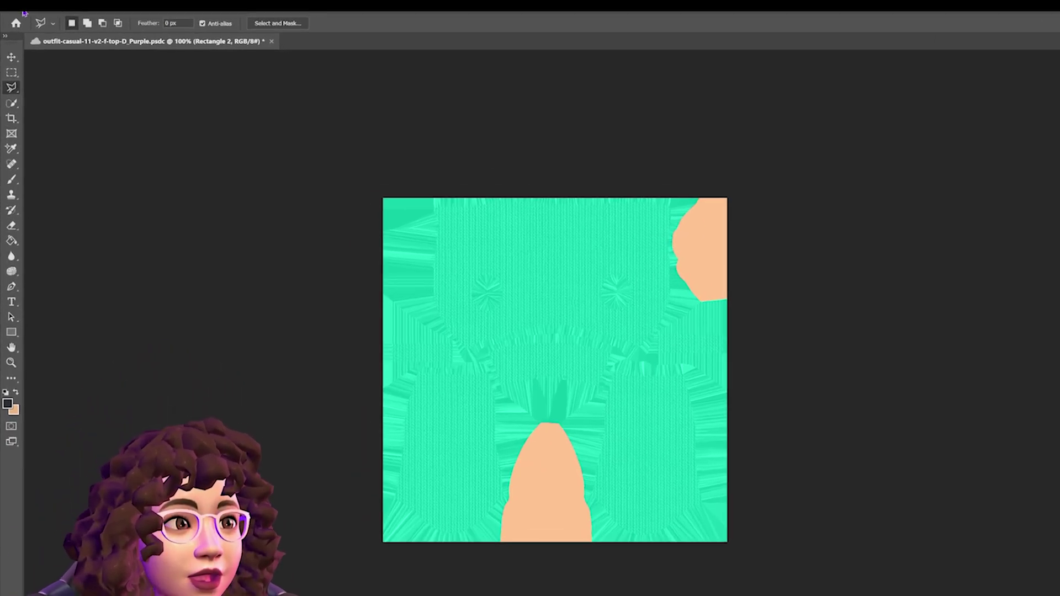
# - Quick-export the texture as outfit-casual-11-v2-f-top-D_tEAL.png into the avatar textures folder
pyautogui.click(19, 15)
pyautogui.moveTo(122, 173)
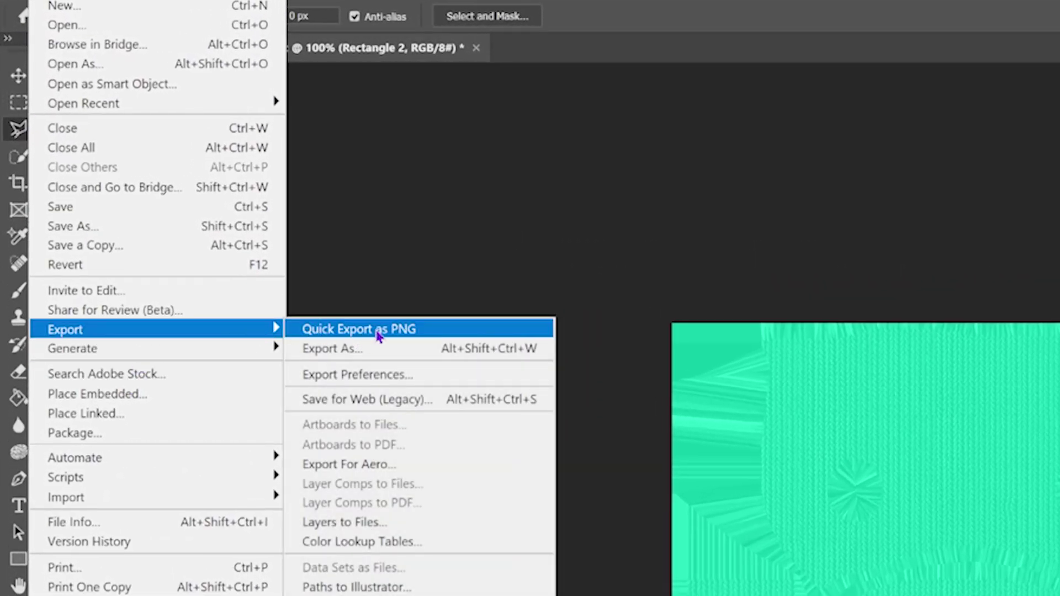
pyautogui.click(430, 333)
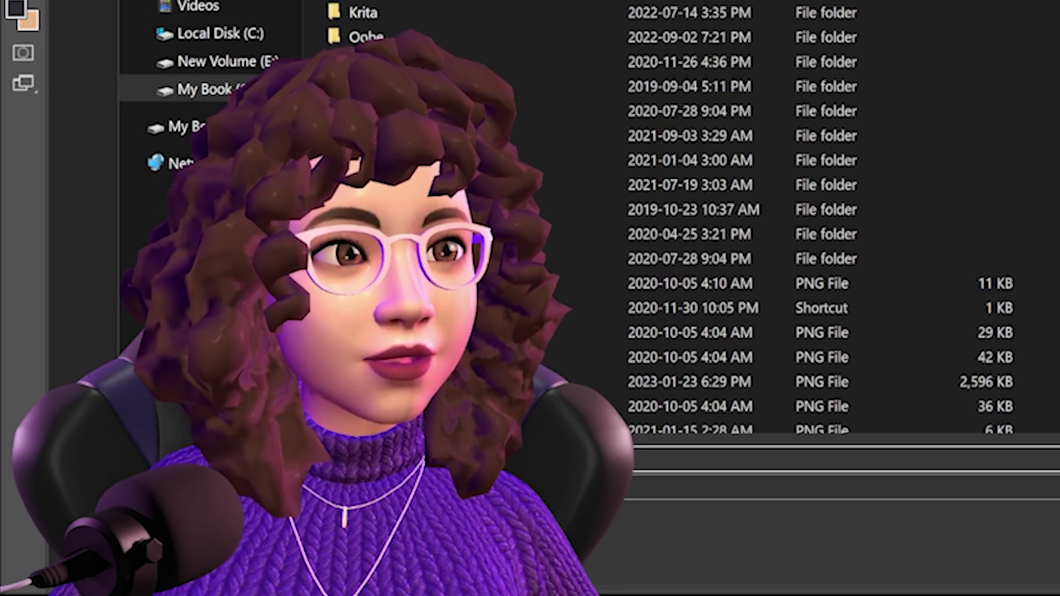
pyautogui.doubleClick(497, 234)
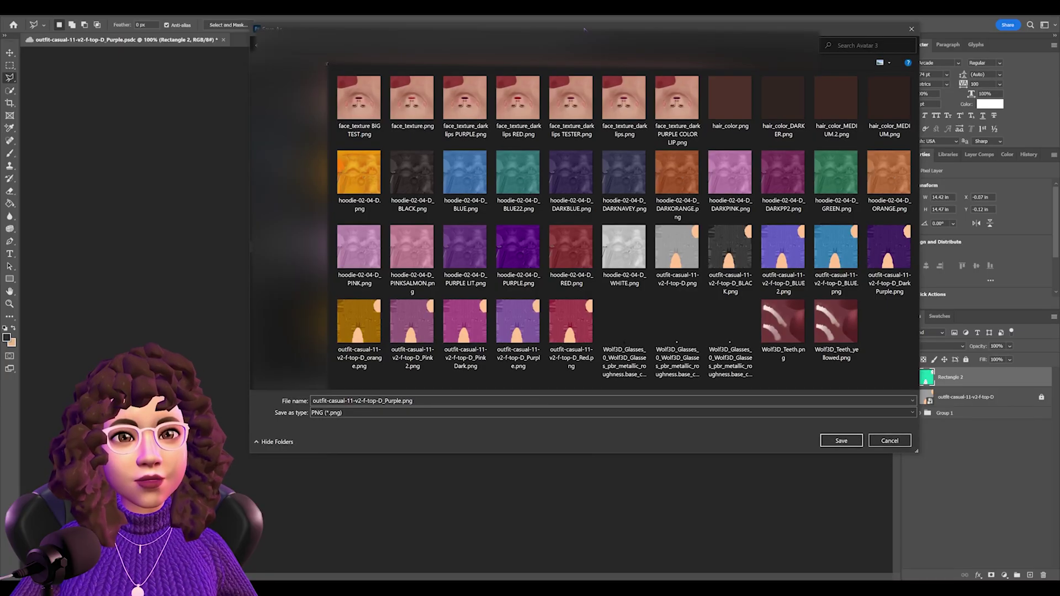
pyautogui.click(386, 402)
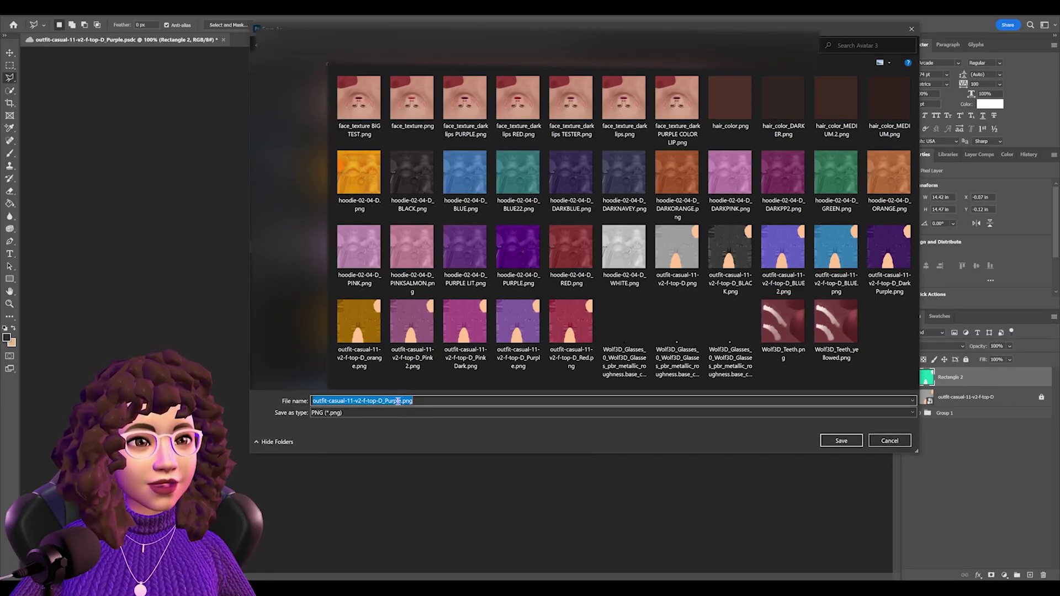
pyautogui.click(396, 401)
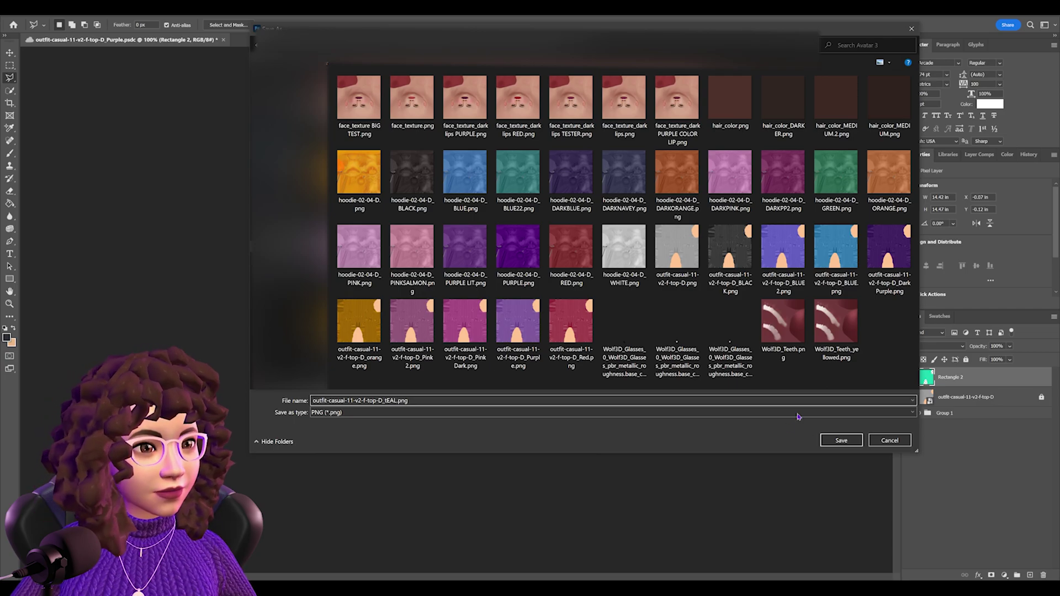
pyautogui.click(839, 440)
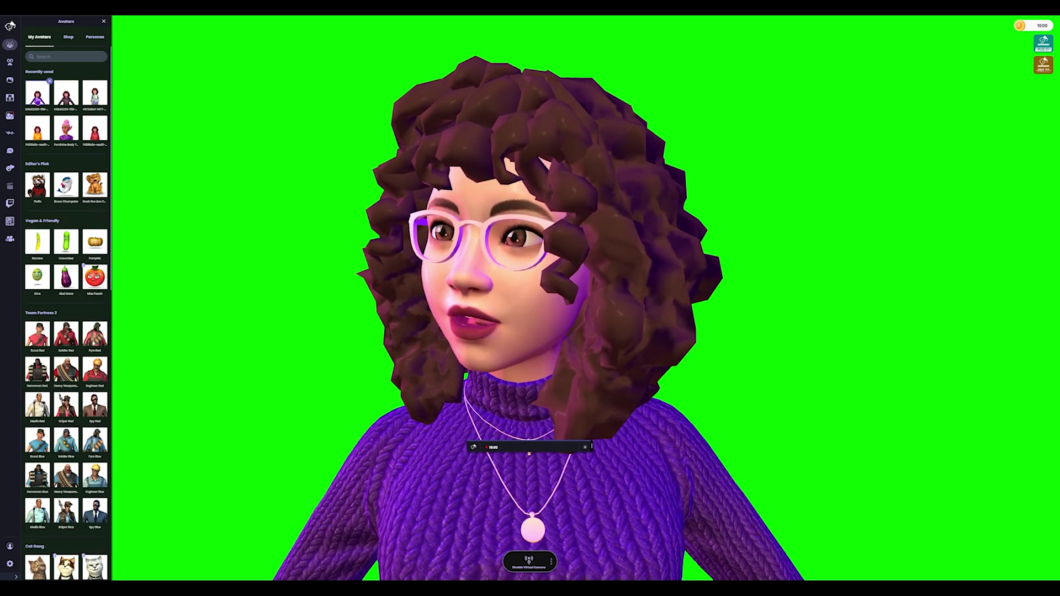
# - Set the Outfit Top texture in Textures customizations to outfit-casual-11-v2-f-top-D_tEAL.png
pyautogui.click(39, 98)
pyautogui.scroll(-6, 100, 298)
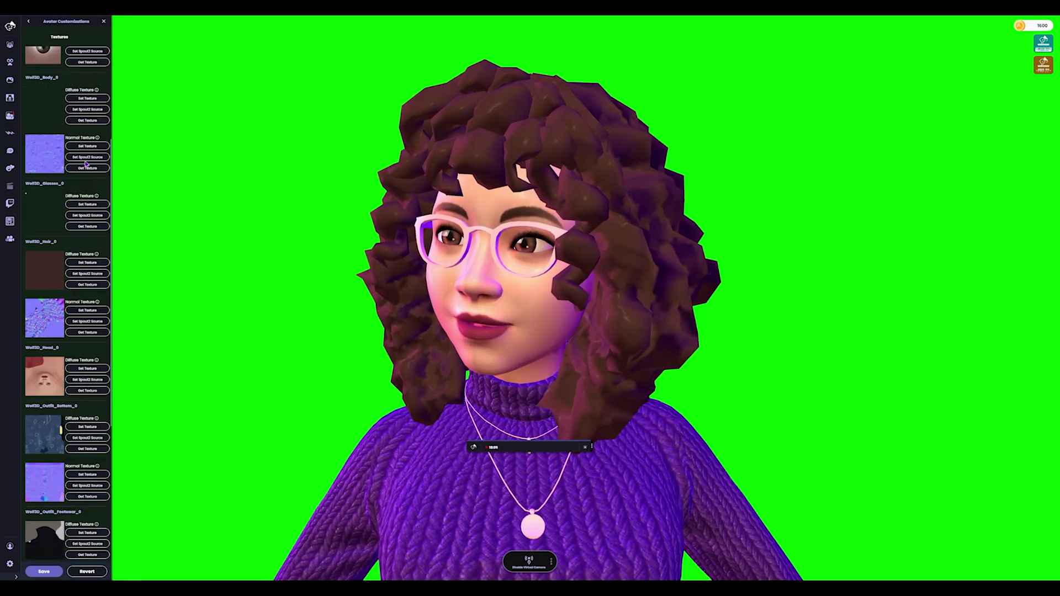
pyautogui.scroll(-2, 98, 309)
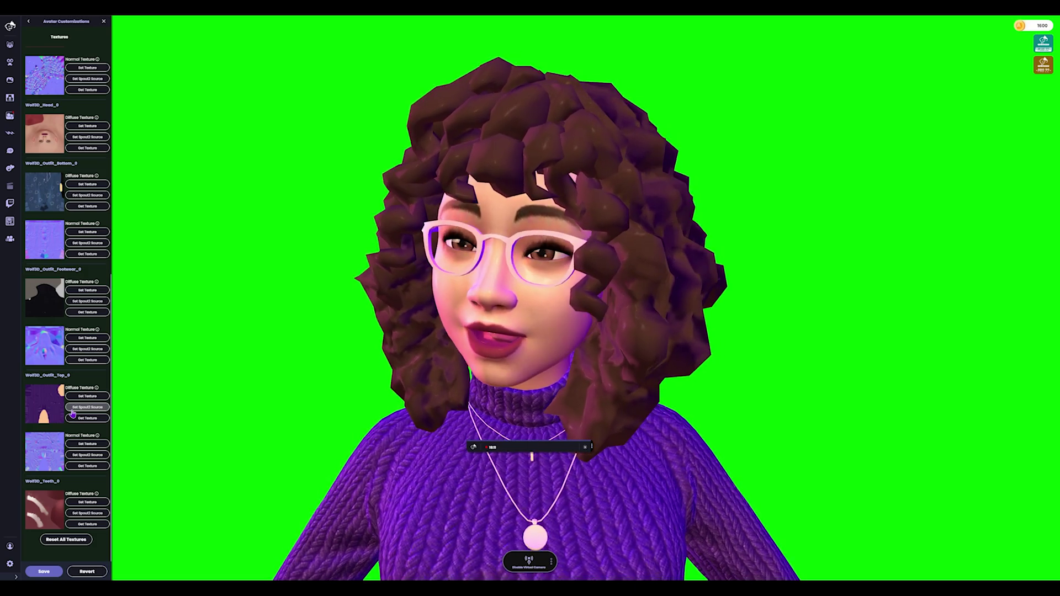
pyautogui.click(87, 396)
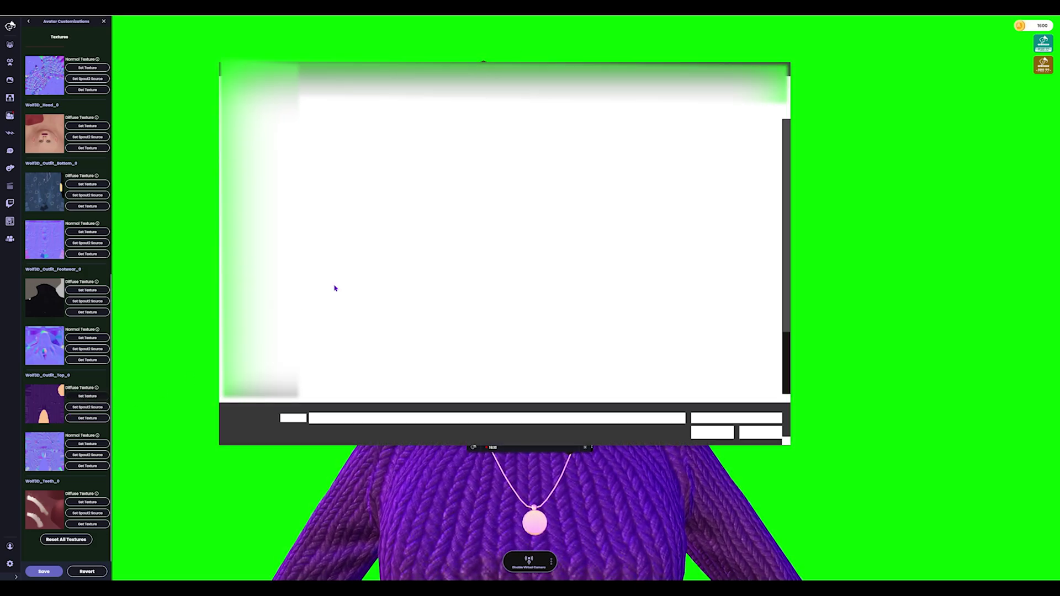
pyautogui.scroll(-2, 579, 243)
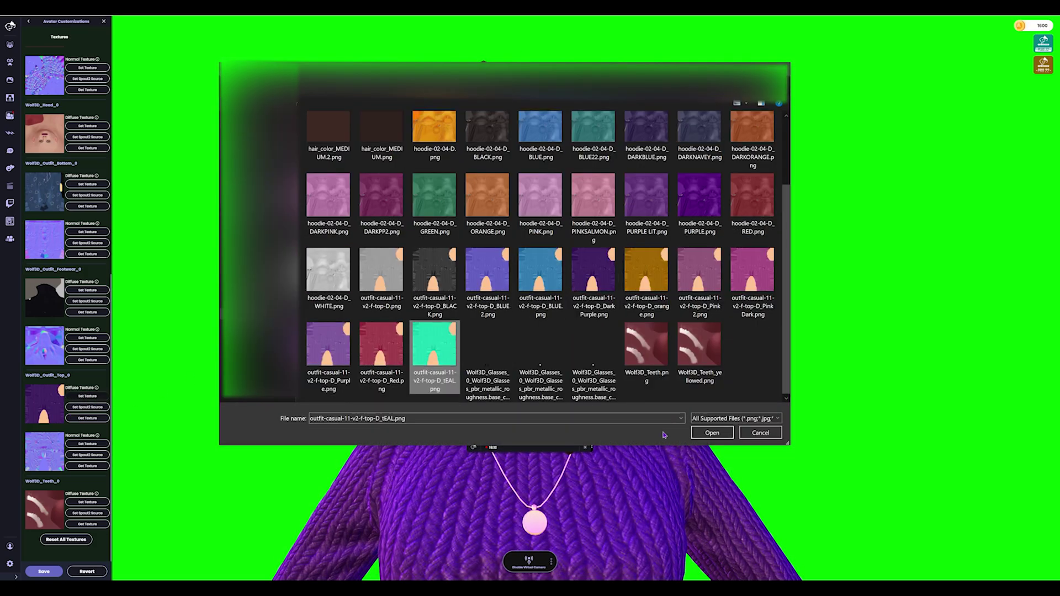
pyautogui.click(711, 433)
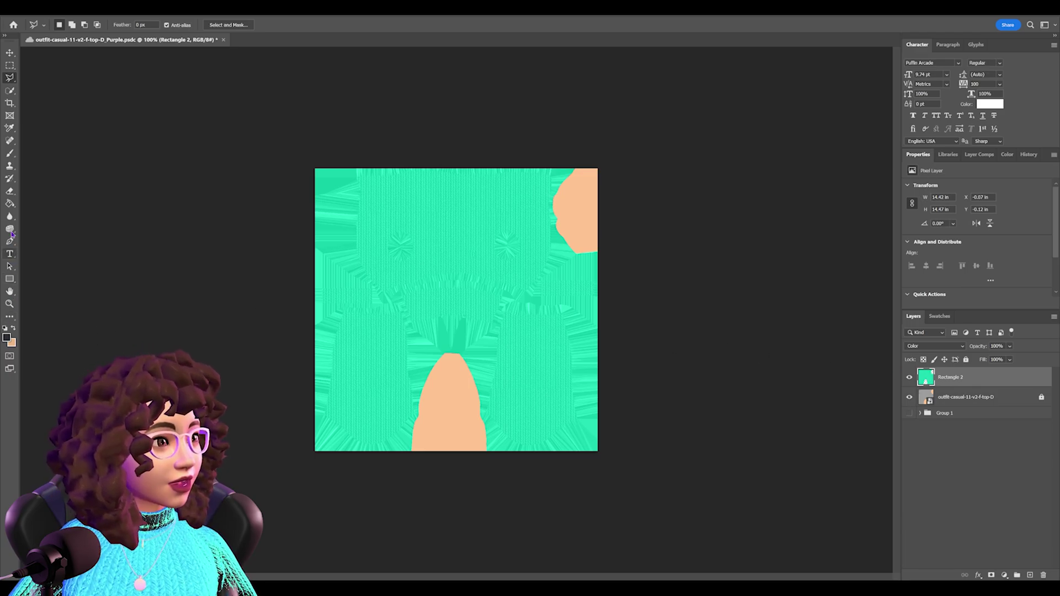
# - Select the Paint Bucket, pick a cyan foreground colour, and fill the colour layer with it
pyautogui.click(10, 203)
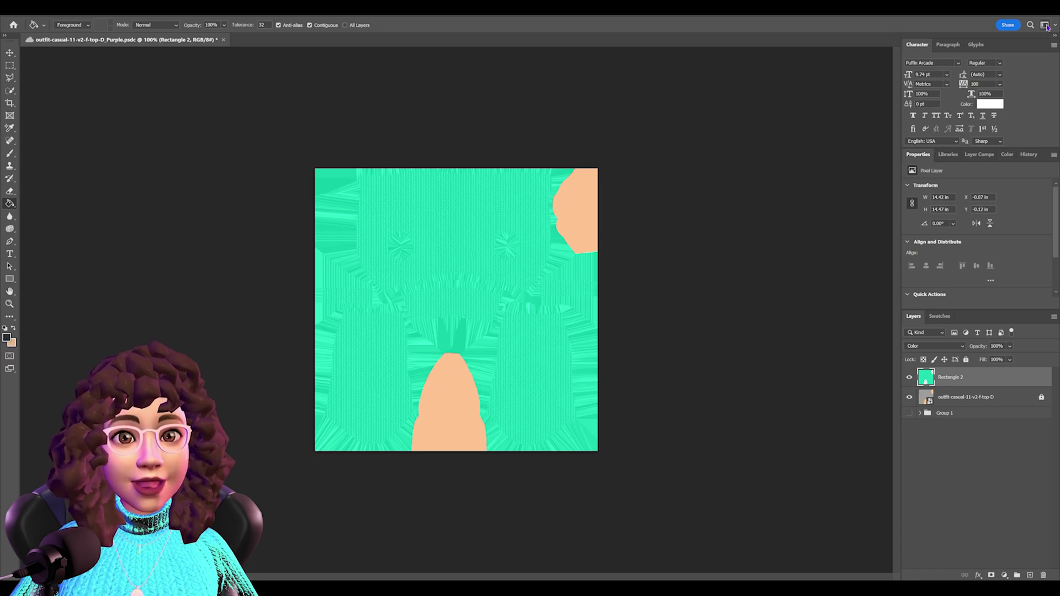
pyautogui.click(986, 107)
pyautogui.click(784, 161)
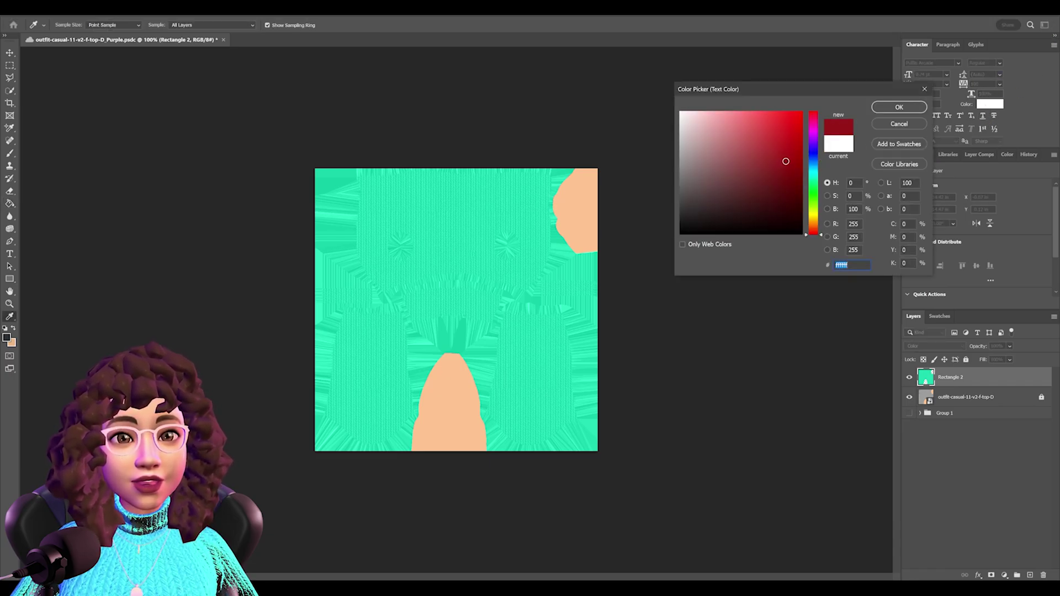
pyautogui.click(813, 144)
pyautogui.moveTo(815, 145)
pyautogui.mouseDown()
pyautogui.moveTo(788, 148)
pyautogui.moveTo(792, 132)
pyautogui.moveTo(797, 156)
pyautogui.mouseUp()
pyautogui.click(814, 172)
pyautogui.click(898, 108)
pyautogui.press('g')
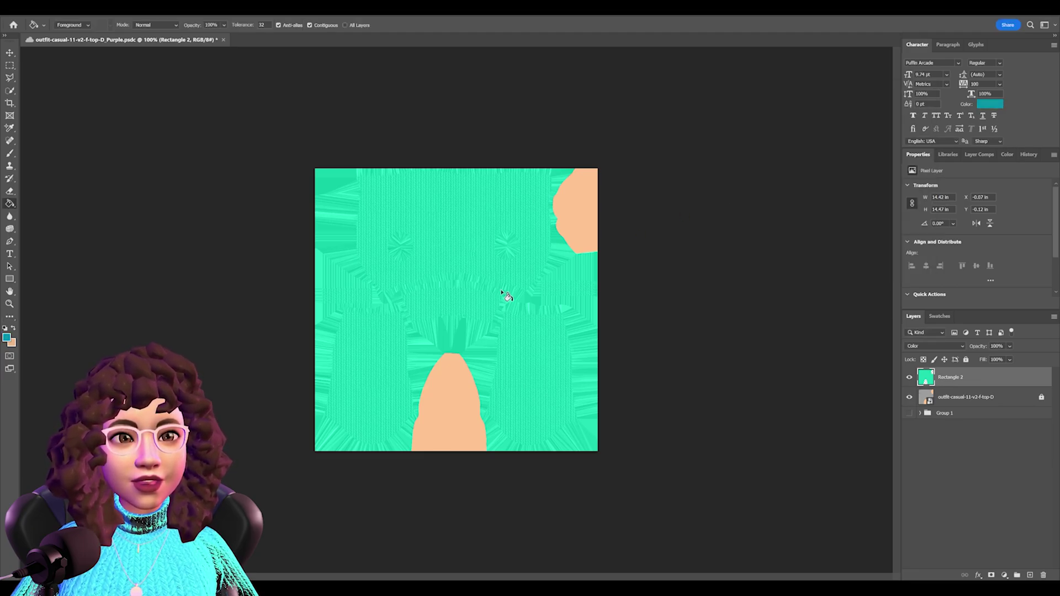
pyautogui.hotkey('alt', 'shift', 'BackSpace')
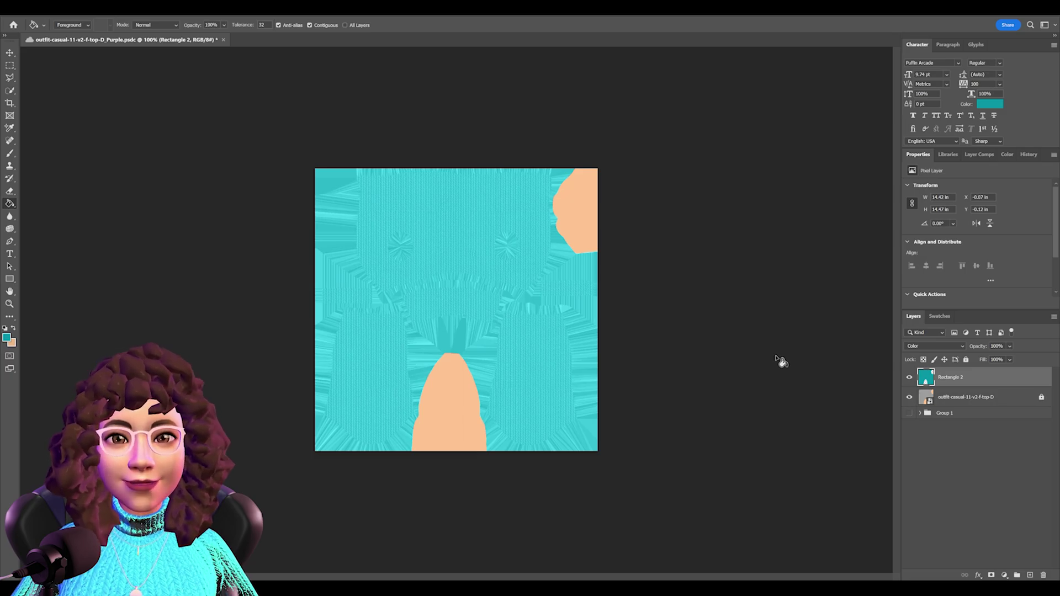
# - Choose a more saturated, darker magenta and fill the colour layer with it
pyautogui.click(989, 104)
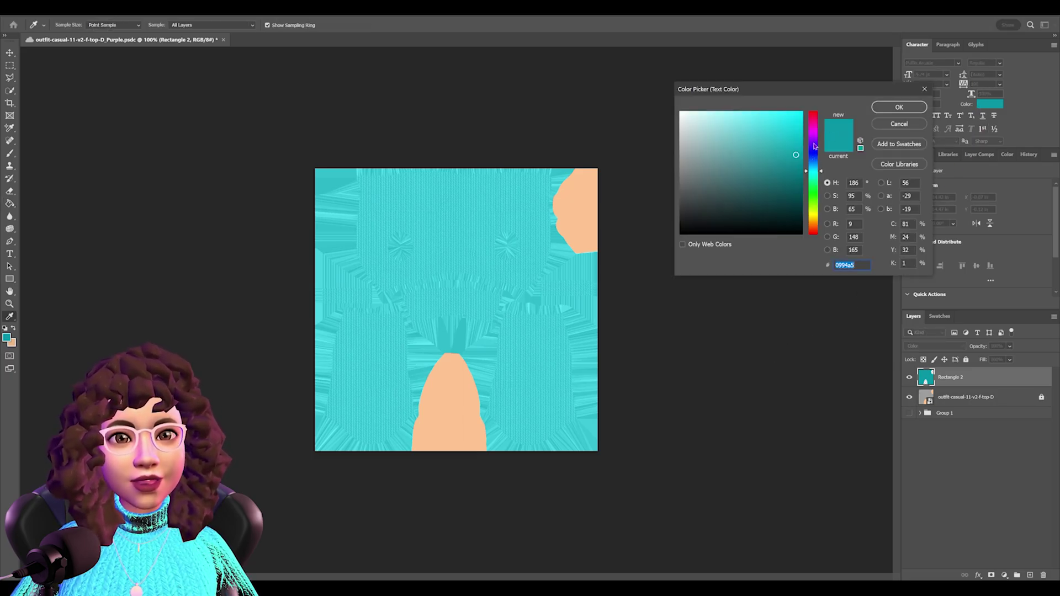
pyautogui.moveTo(814, 146); pyautogui.dragTo(811, 131)
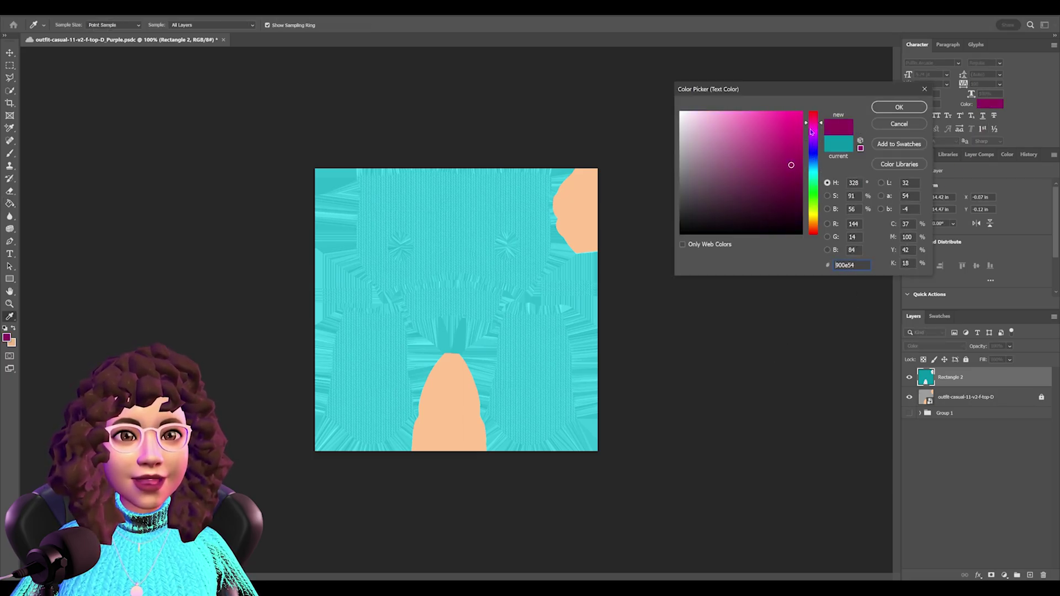
pyautogui.moveTo(789, 168)
pyautogui.mouseDown()
pyautogui.moveTo(760, 181)
pyautogui.moveTo(805, 172)
pyautogui.mouseUp()
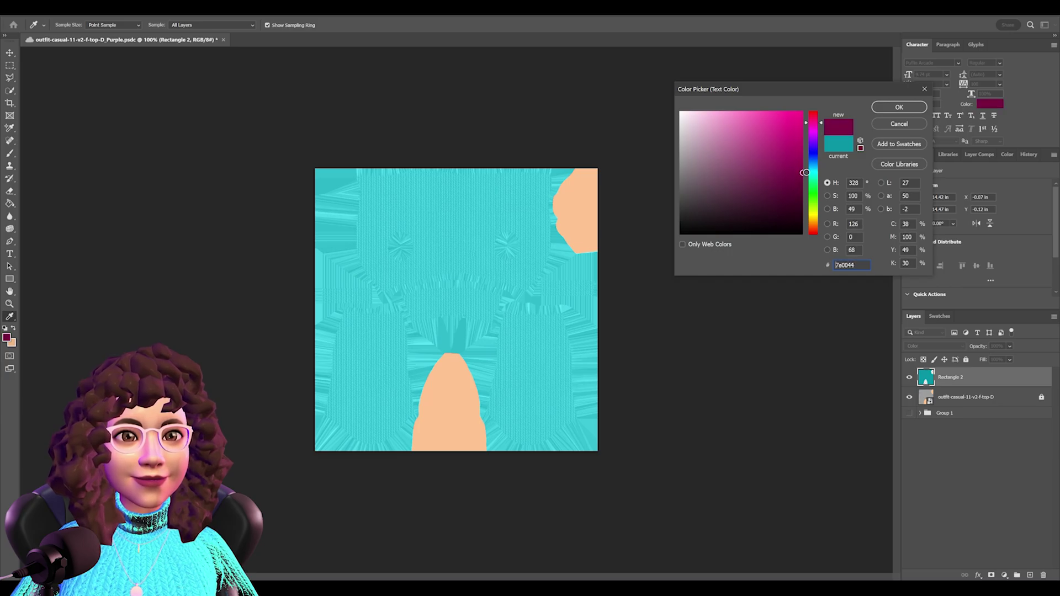
pyautogui.click(898, 108)
pyautogui.press('g')
pyautogui.click(545, 278)
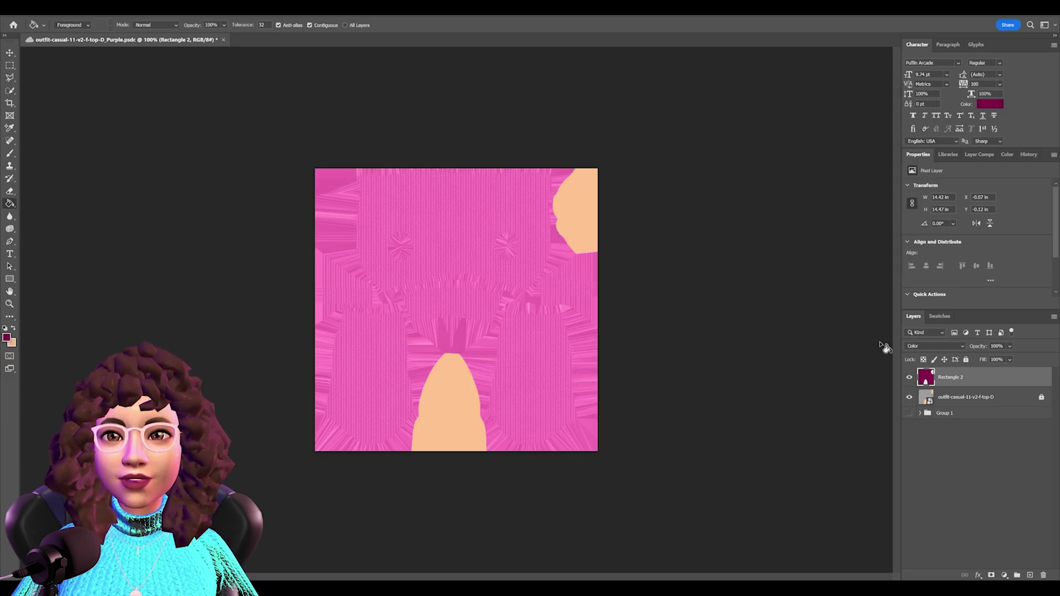
# - Refill the colour layer with a much darker magenta, giving a mauve tint
pyautogui.click(991, 107)
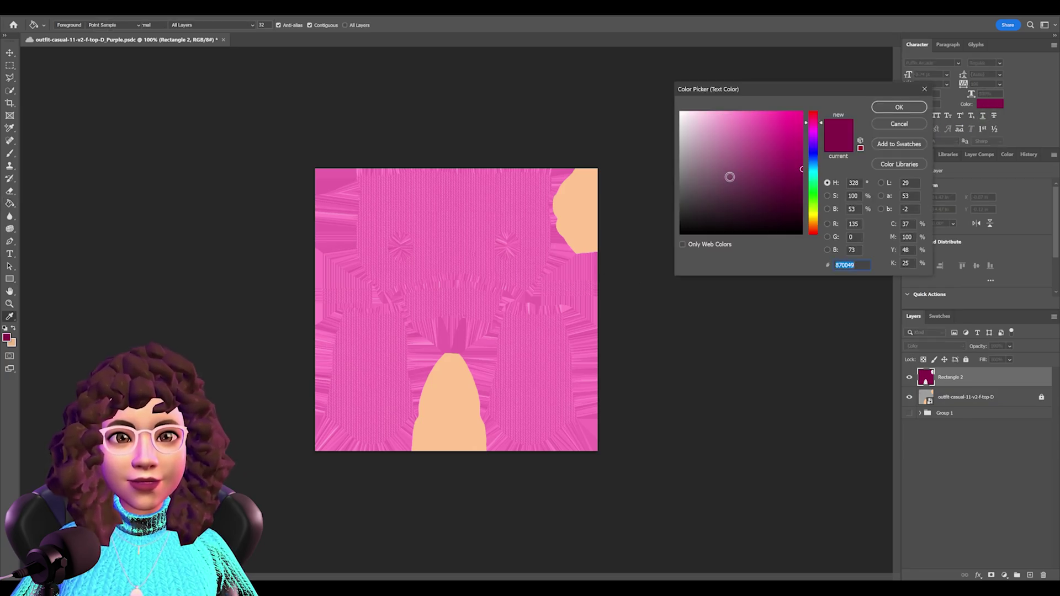
pyautogui.click(797, 209)
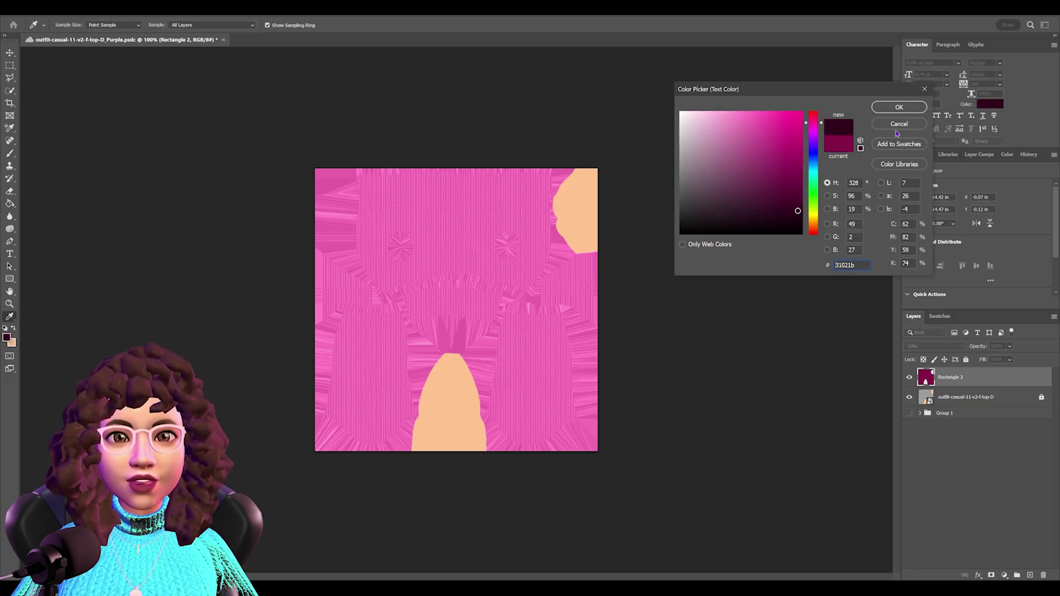
pyautogui.click(891, 108)
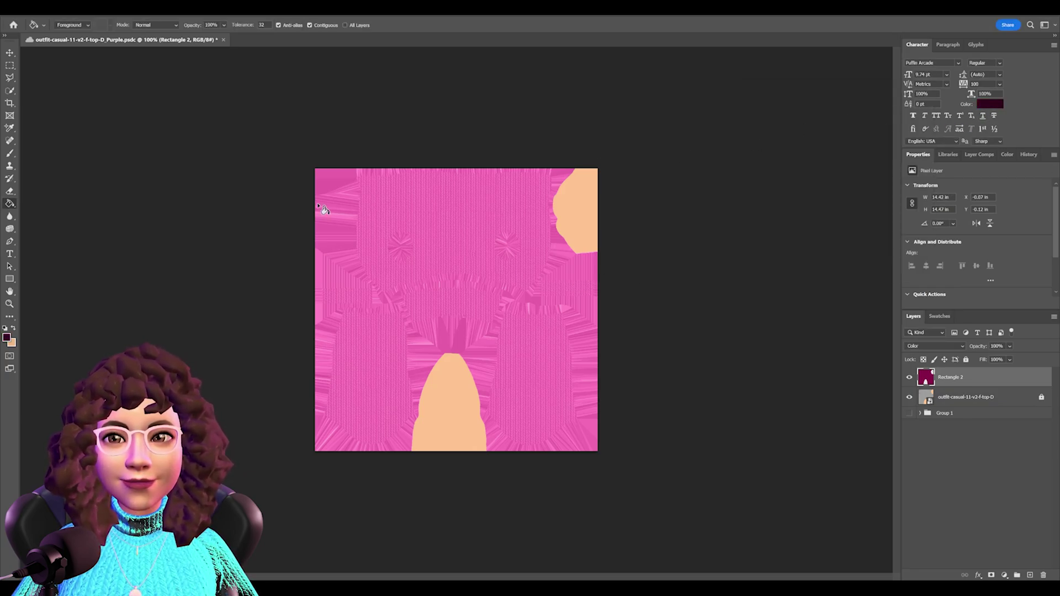
pyautogui.click(438, 279)
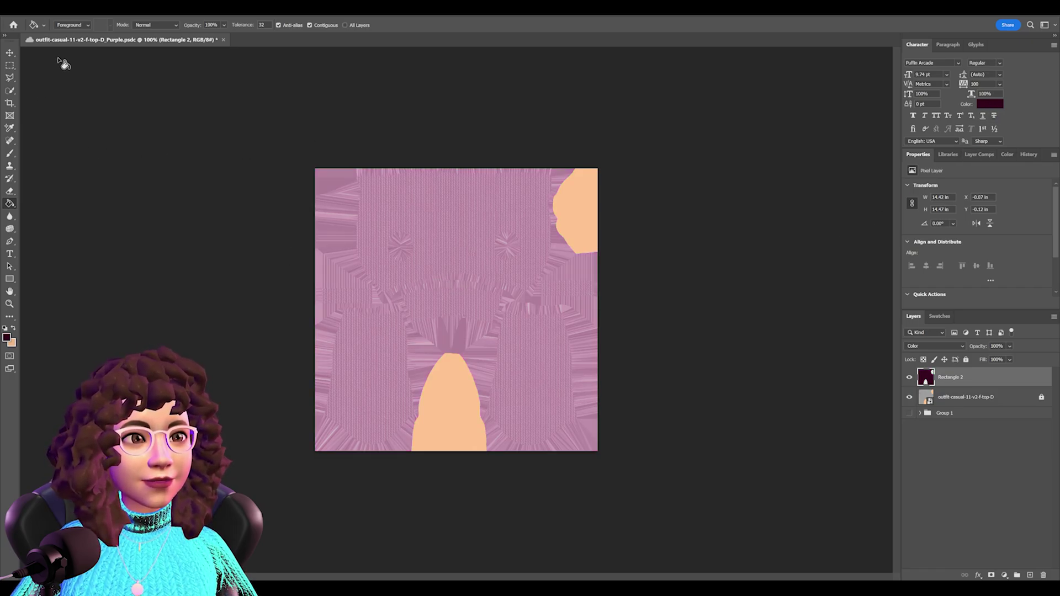
pyautogui.click(19, 8)
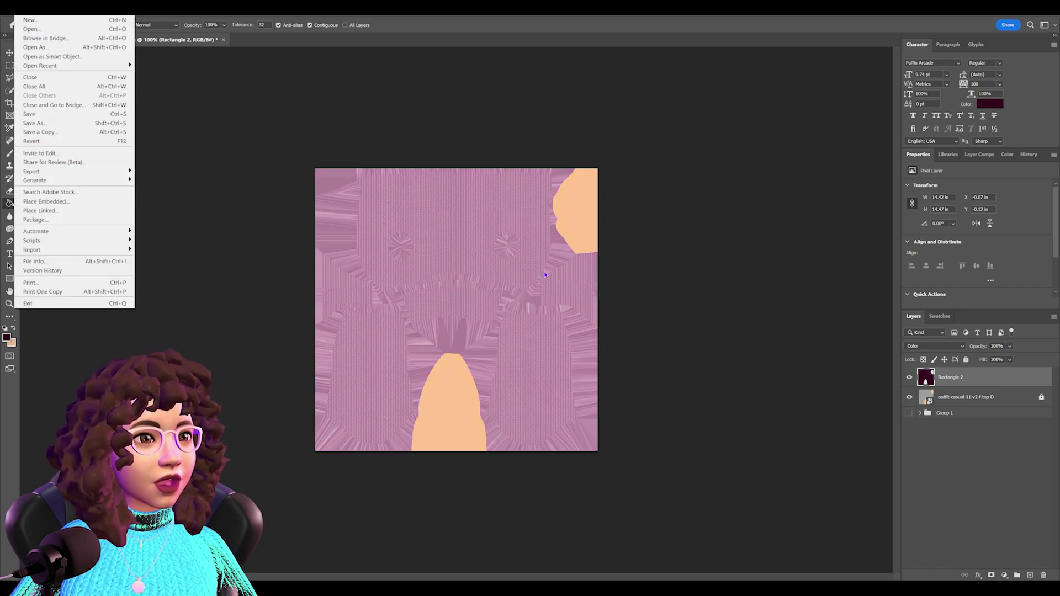
pyautogui.press('Escape')
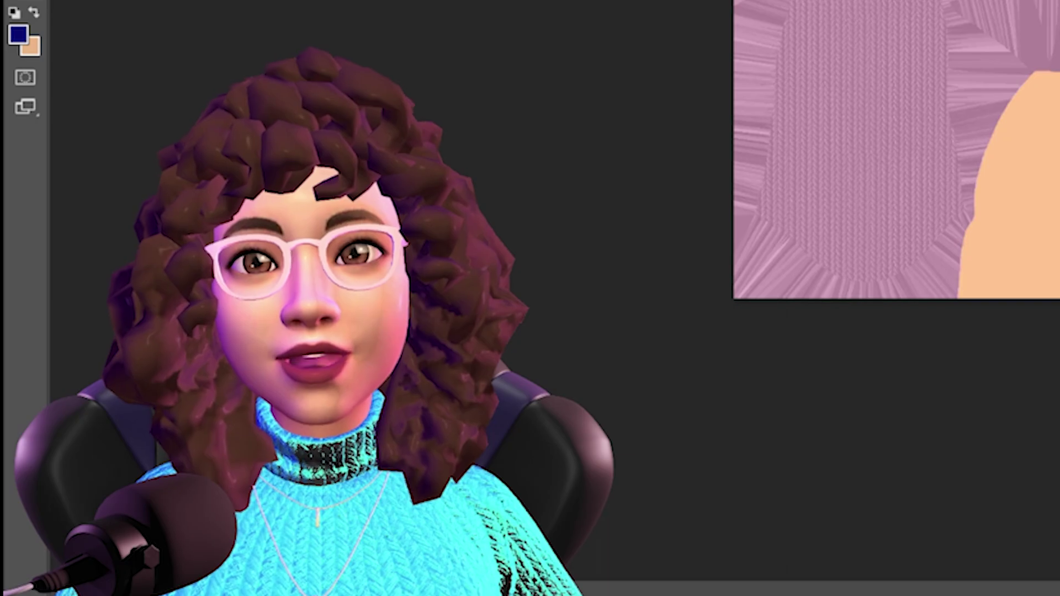
# - Fill the colour layer with navy, then refill it to a greyish lavender tint
pyautogui.click(561, 293)
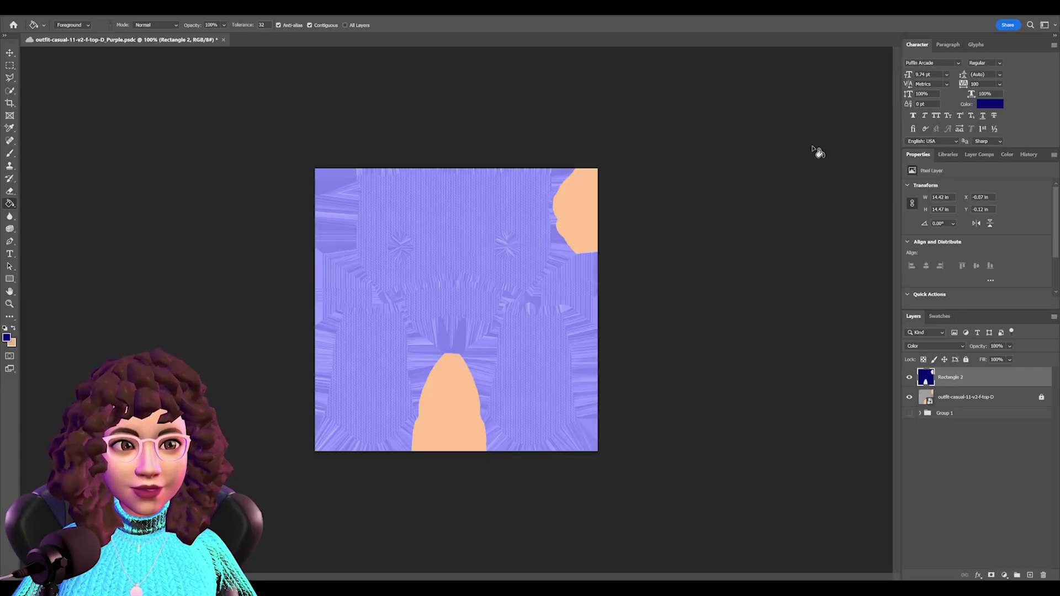
pyautogui.click(998, 105)
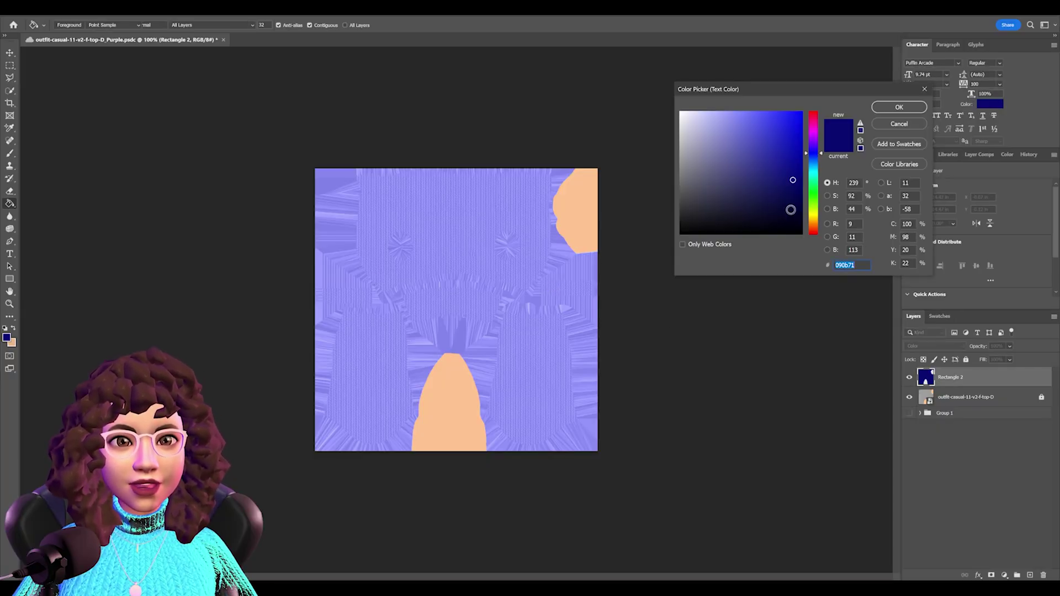
pyautogui.click(894, 106)
pyautogui.click(492, 278)
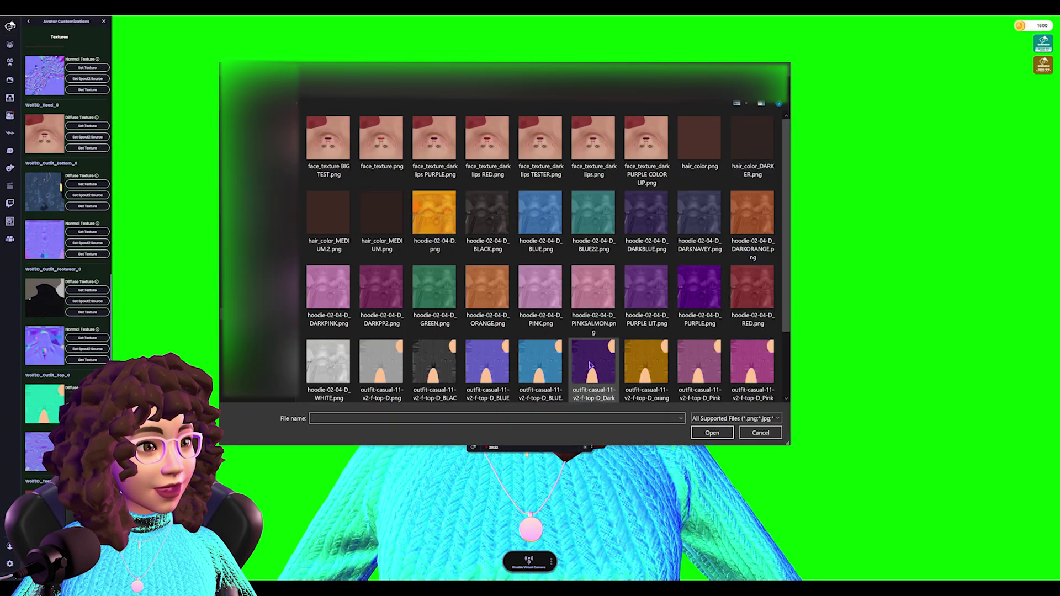
# - Load outfit-casual-11-v2-f-top-D_Dark Purple.png as the Outfit Top texture
pyautogui.click(591, 366)
pyautogui.scroll(-2, 631, 358)
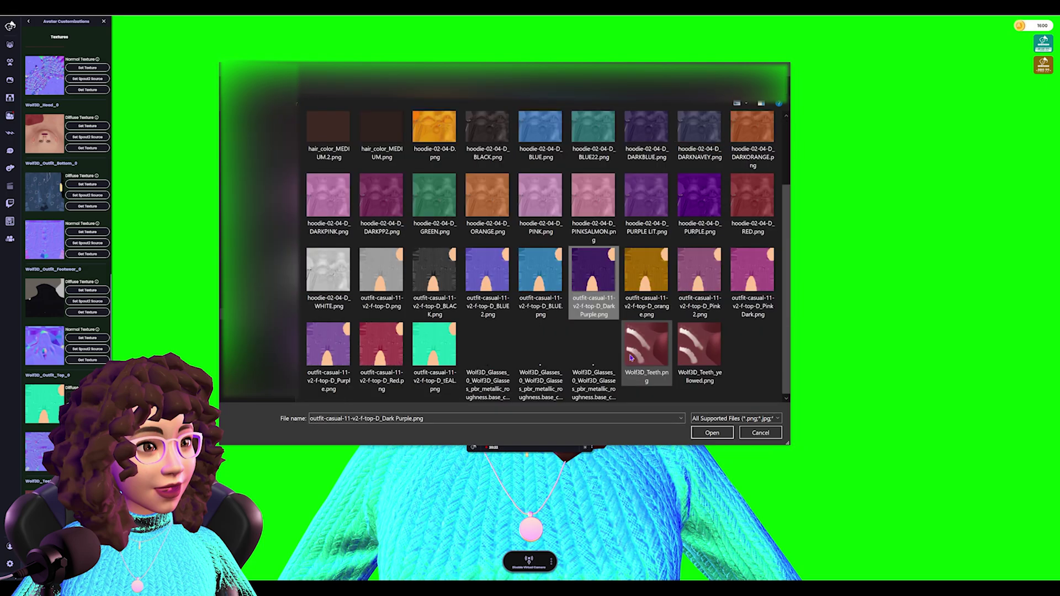
pyautogui.click(713, 436)
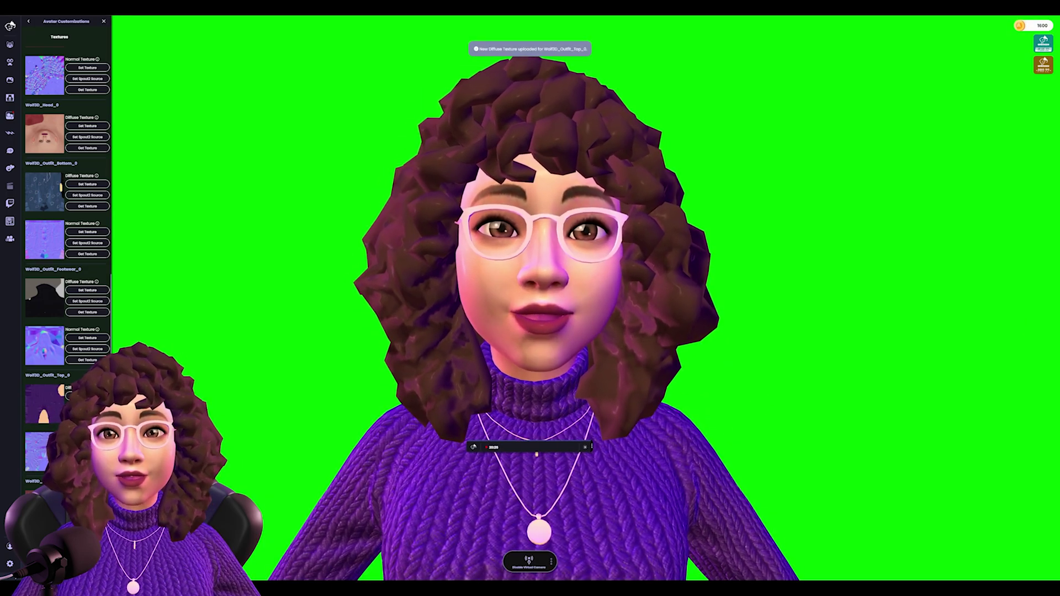